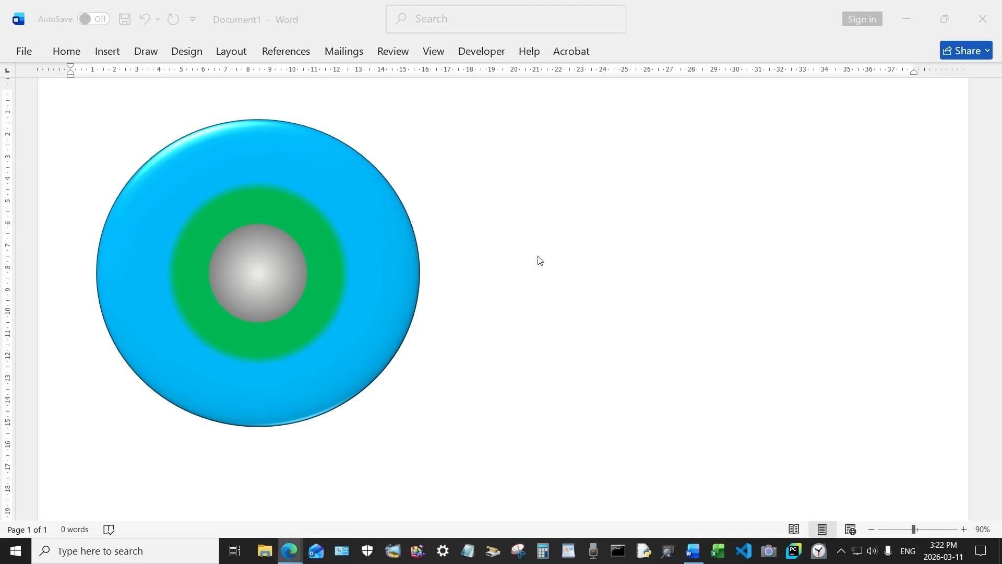
- Bring the Word document into focus and select the existing ringed circle
{"action": "left_click", "coordinate": [372, 240]}
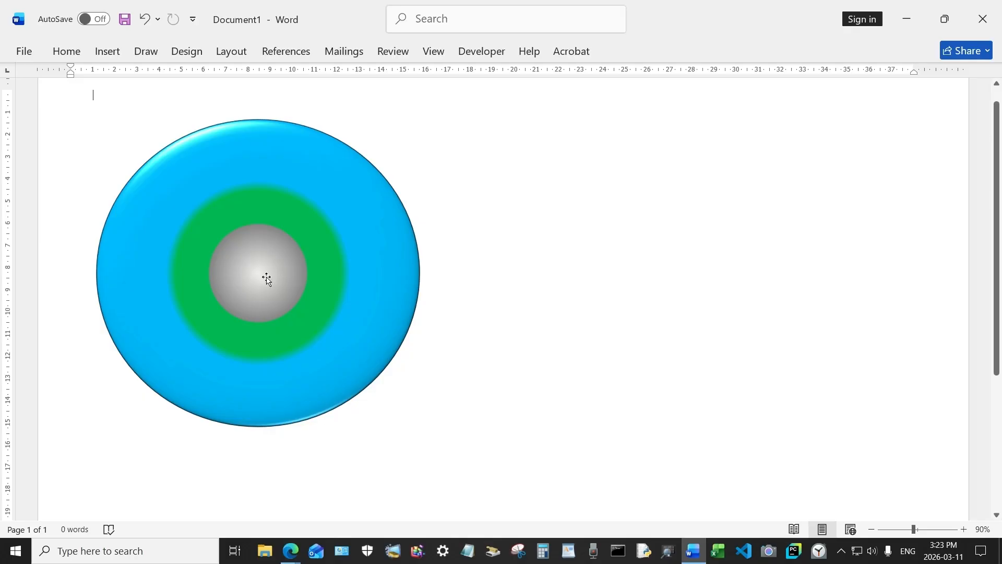
{"action": "left_click", "coordinate": [361, 214]}
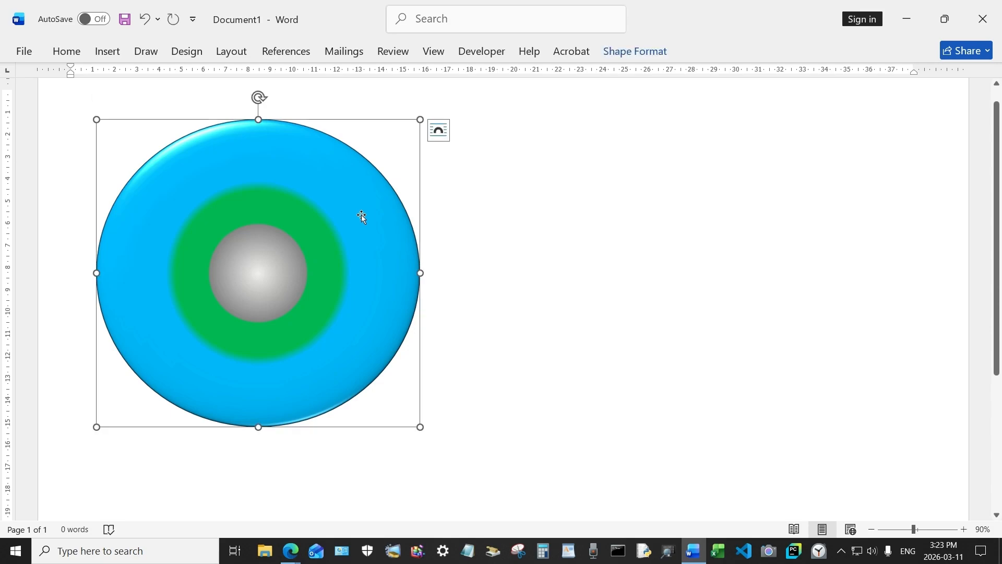
- Delete the old circle and draw a large oval near the page top, widened slightly
{"action": "key", "text": "Delete"}
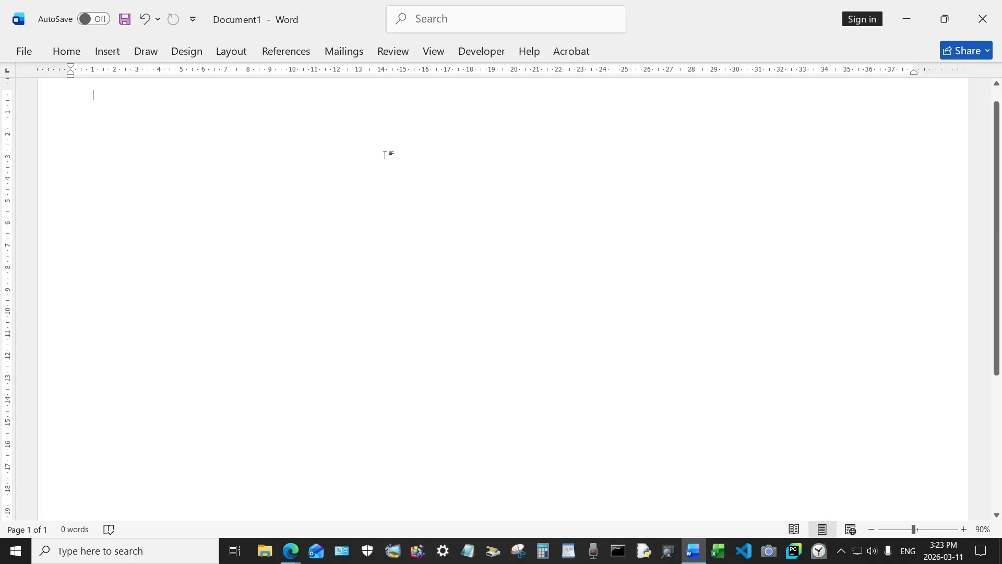
{"action": "left_click", "coordinate": [108, 53]}
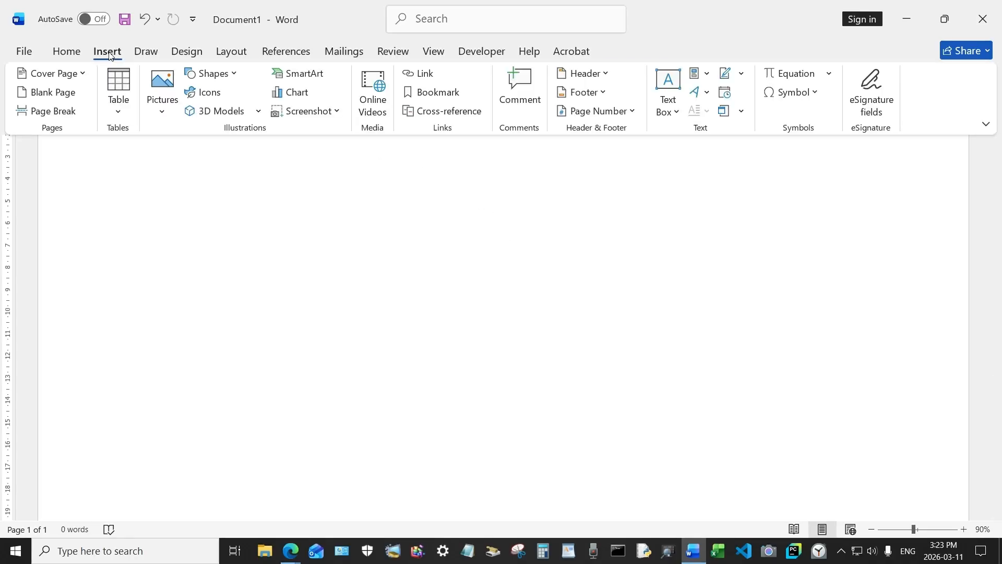
{"action": "left_click", "coordinate": [209, 74]}
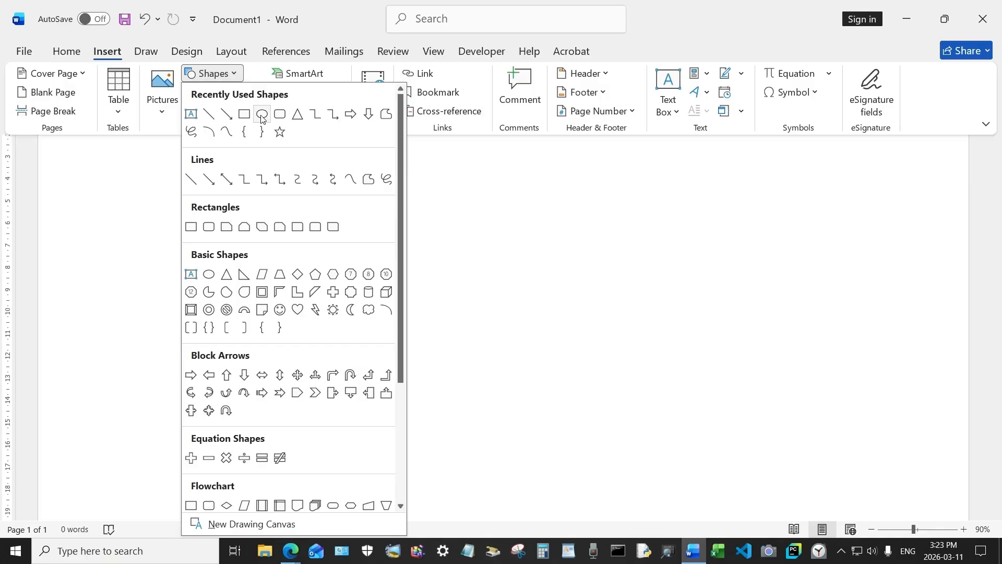
{"action": "left_click", "coordinate": [262, 115]}
{"action": "left_click_drag", "start_coordinate": [282, 164], "coordinate": [601, 482]}
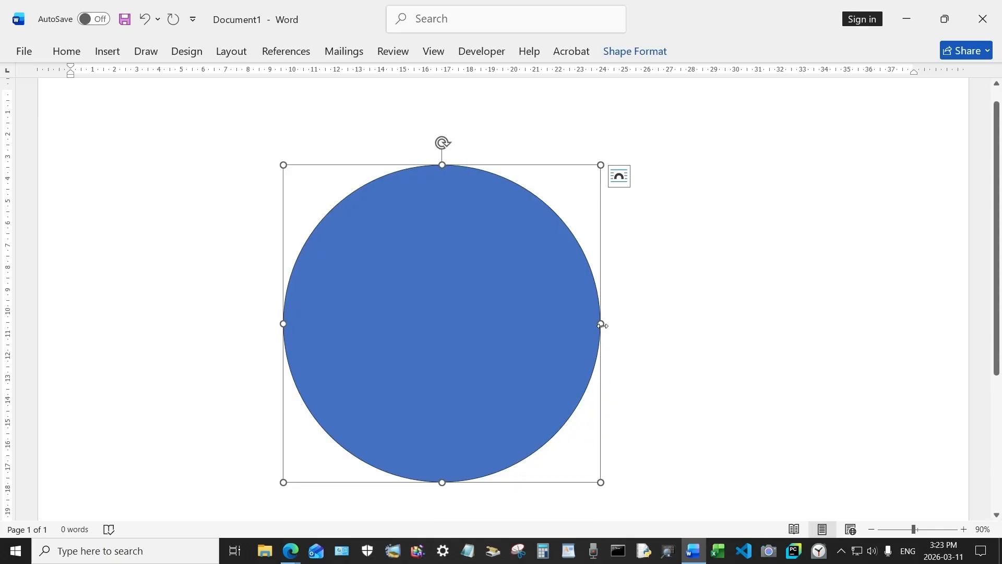
{"action": "left_click_drag", "start_coordinate": [601, 324], "coordinate": [614, 323]}
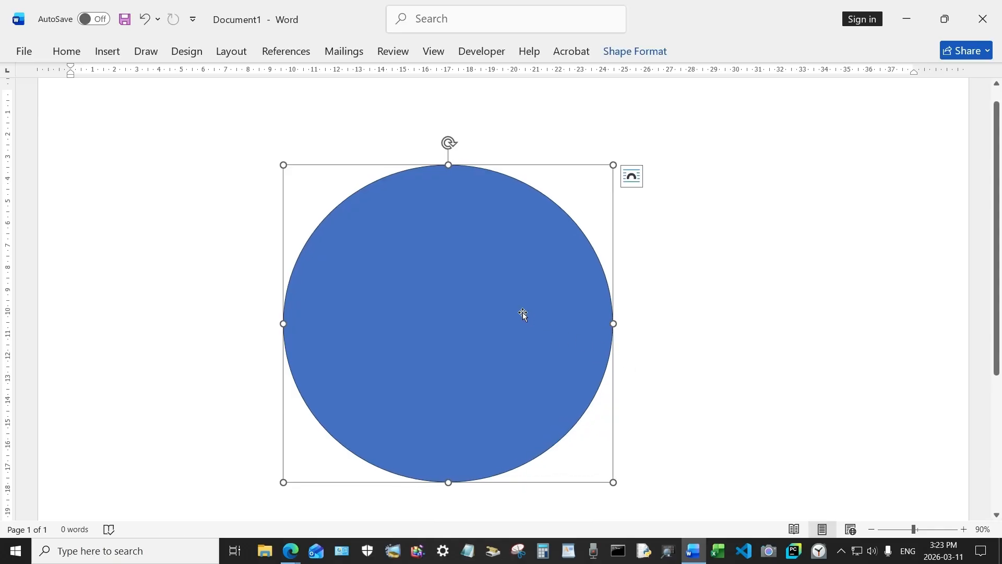
- Fill the circle with the Dark Variations 'From Center' radial gradient
{"action": "left_click", "coordinate": [628, 53]}
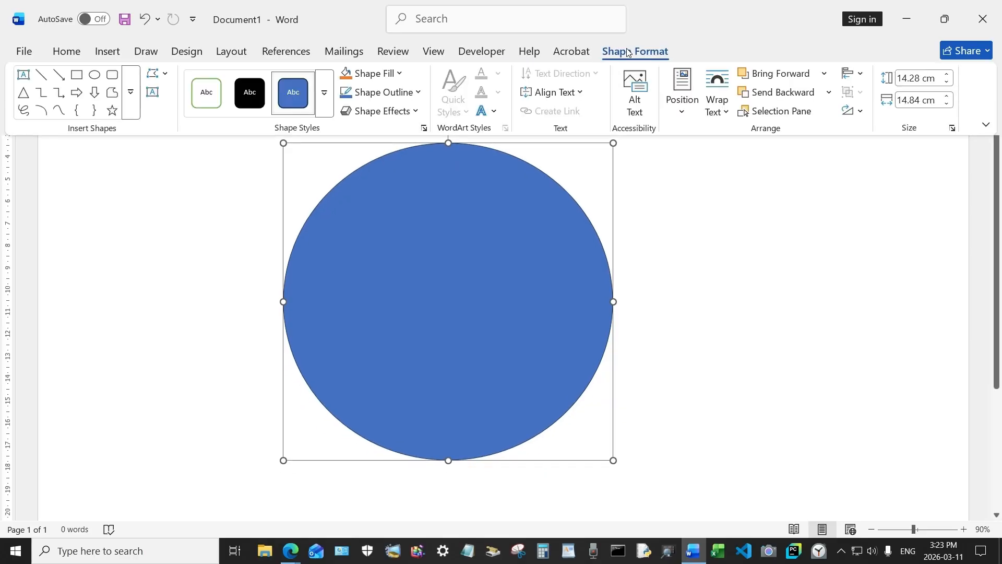
{"action": "left_click", "coordinate": [394, 75]}
{"action": "mouse_move", "coordinate": [409, 395]}
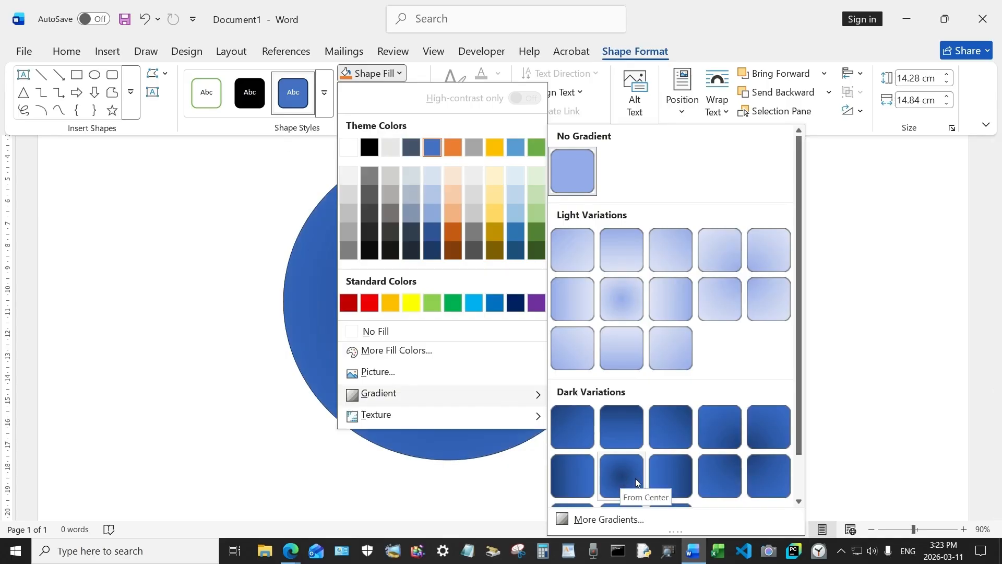
{"action": "left_click", "coordinate": [622, 476]}
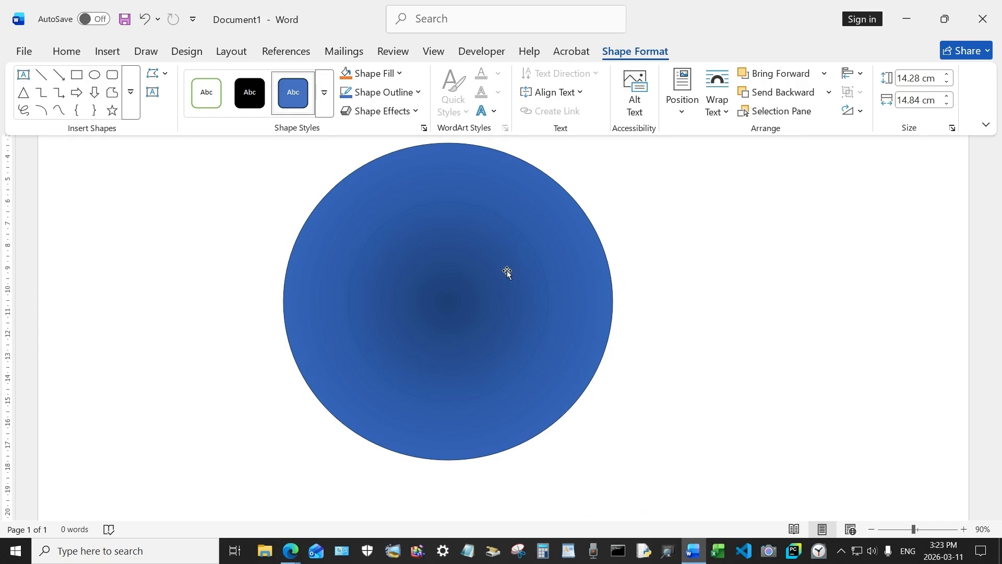
{"action": "right_click", "coordinate": [461, 239]}
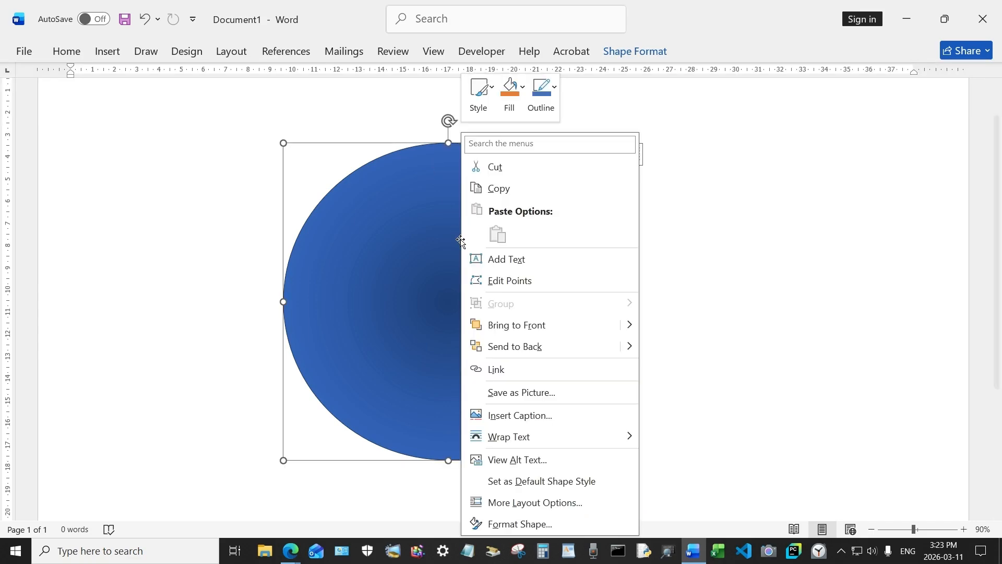
- In Format Shape, make the first gradient stop light grey and the middle stop Green
{"action": "left_click", "coordinate": [519, 524]}
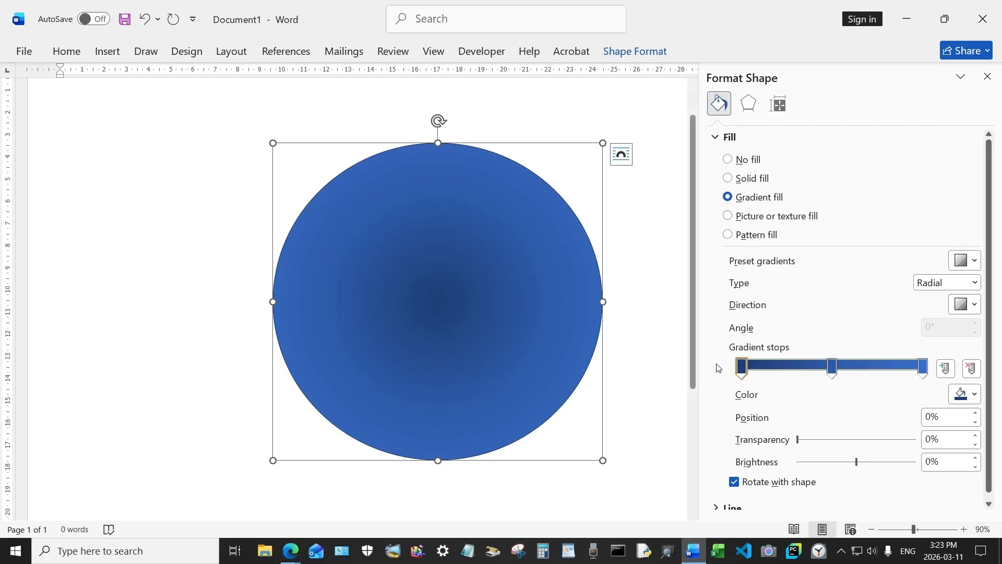
{"action": "left_click", "coordinate": [964, 394]}
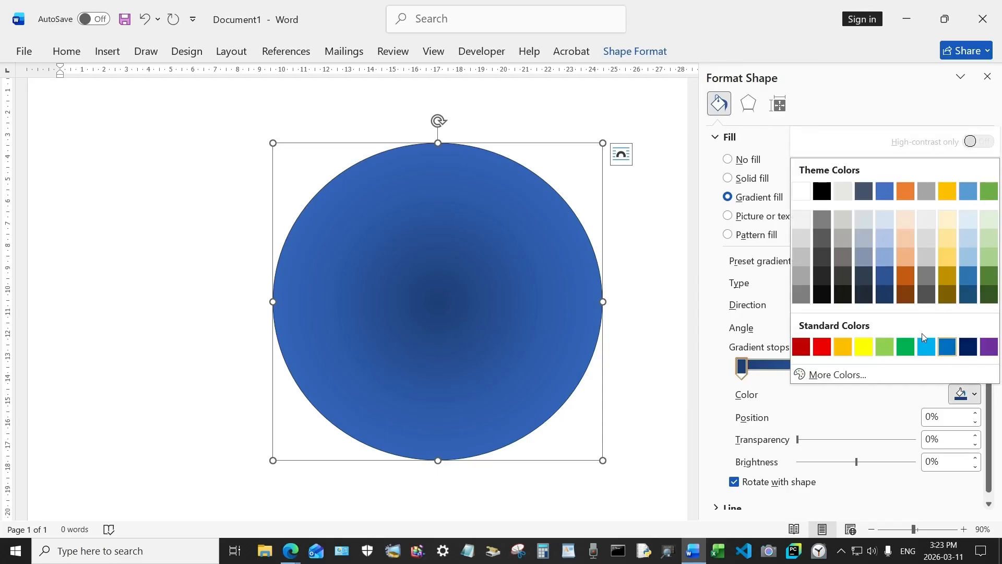
{"action": "left_click", "coordinate": [844, 193]}
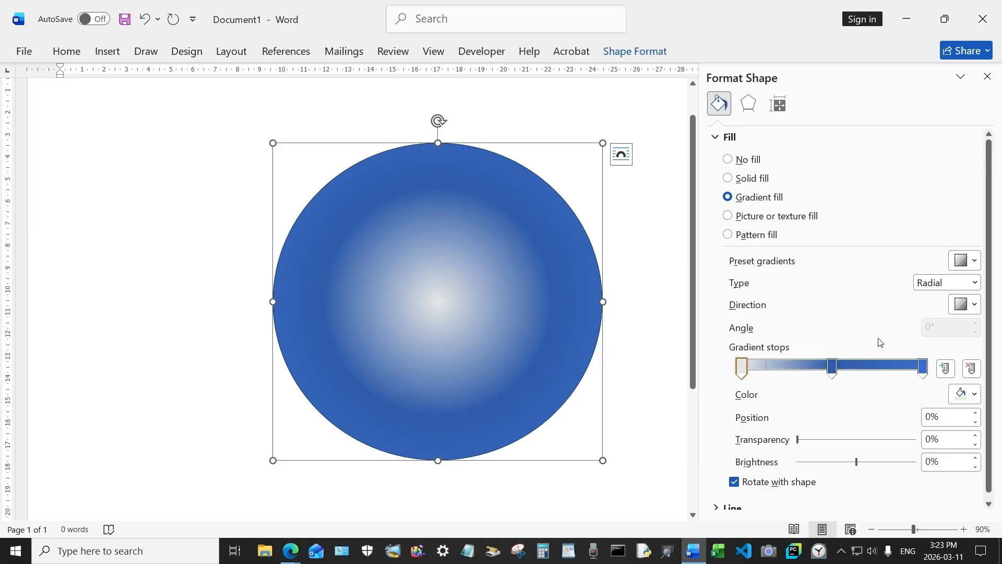
{"action": "left_click", "coordinate": [833, 368]}
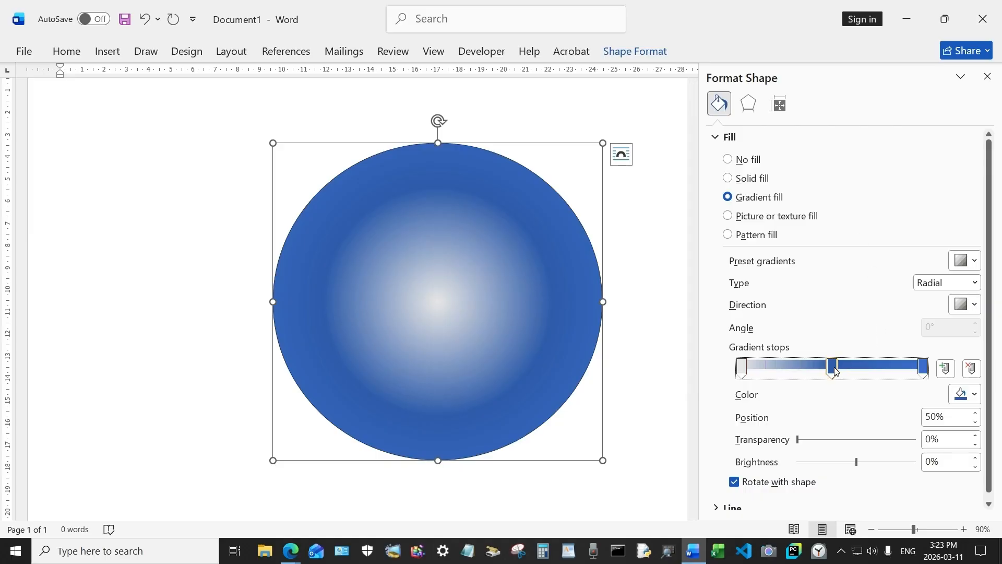
{"action": "left_click", "coordinate": [965, 394]}
{"action": "left_click", "coordinate": [907, 350]}
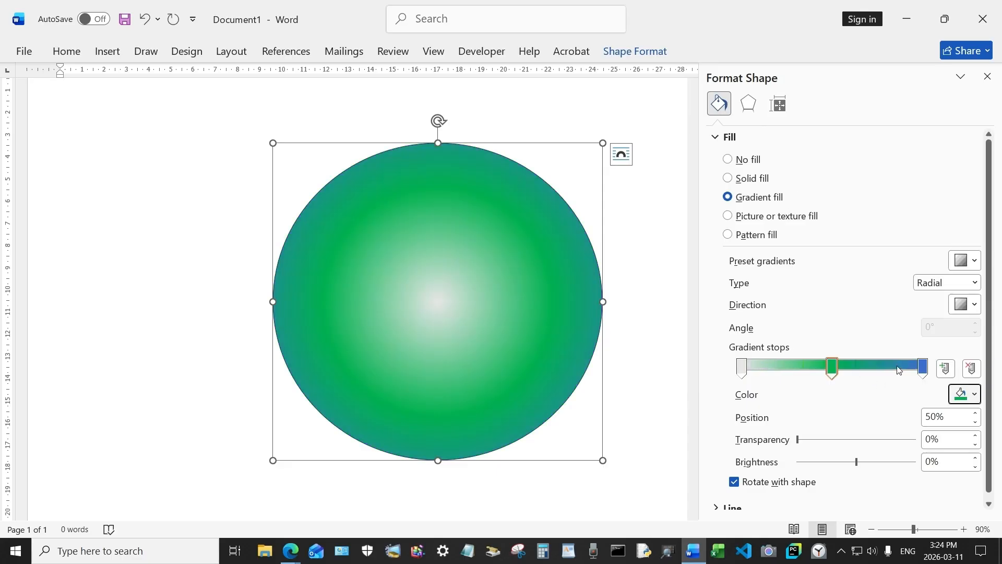
- Make the last gradient stop Light Blue at 82% and add a new stop at 13%
{"action": "left_click", "coordinate": [923, 367]}
{"action": "left_click", "coordinate": [966, 394]}
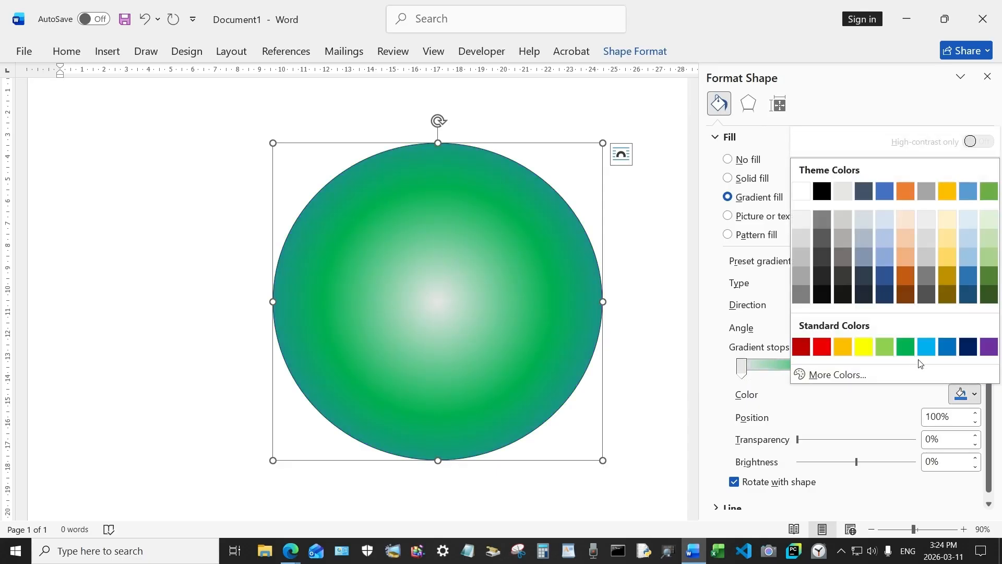
{"action": "left_click", "coordinate": [921, 350]}
{"action": "left_click_drag", "start_coordinate": [922, 367], "coordinate": [890, 367]}
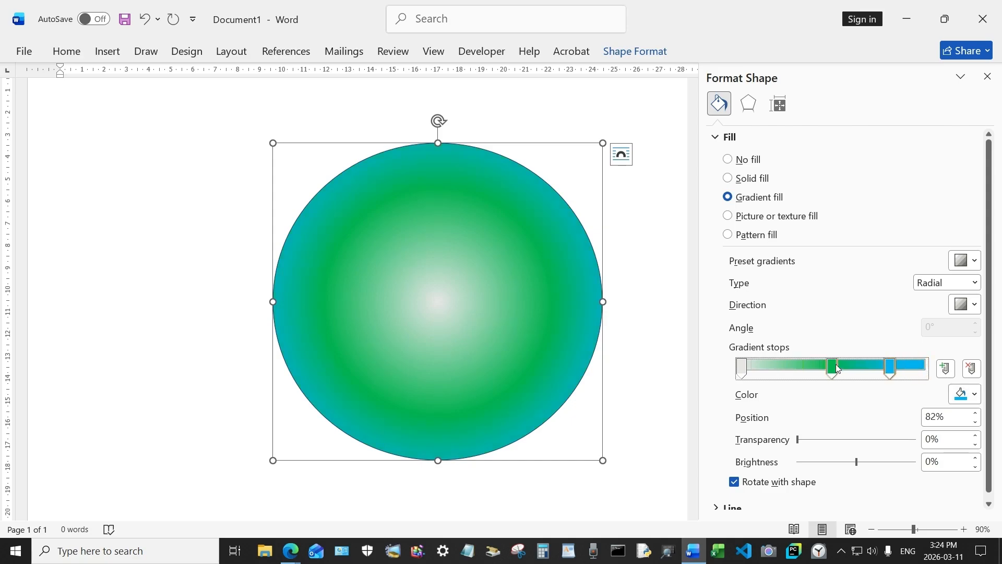
{"action": "left_click", "coordinate": [767, 368]}
- Make the new stop light grey at 18% and add a green stop at 46%
{"action": "left_click", "coordinate": [972, 394]}
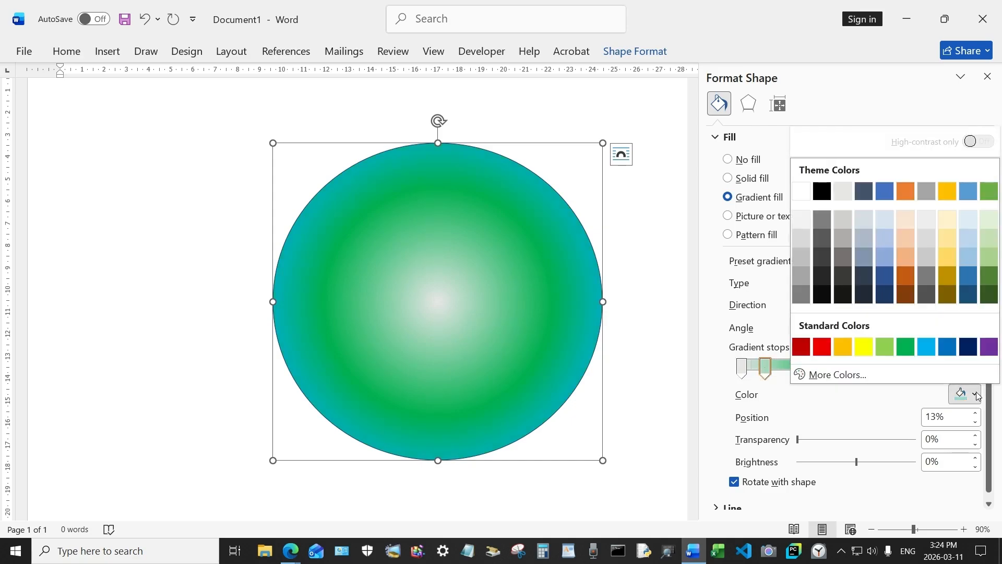
{"action": "left_click", "coordinate": [843, 191]}
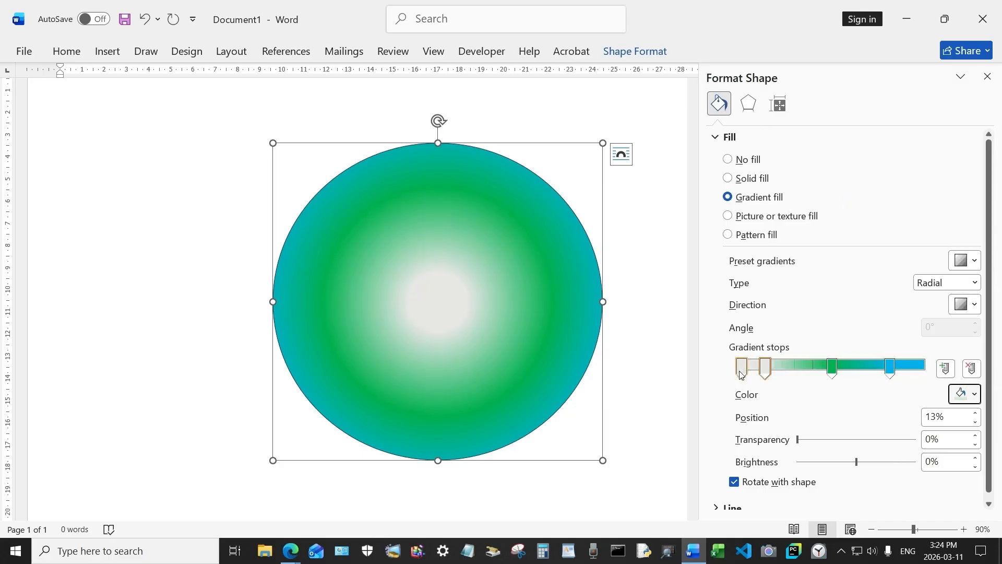
{"action": "left_click_drag", "start_coordinate": [766, 368], "coordinate": [795, 369]}
{"action": "left_click", "coordinate": [824, 365]}
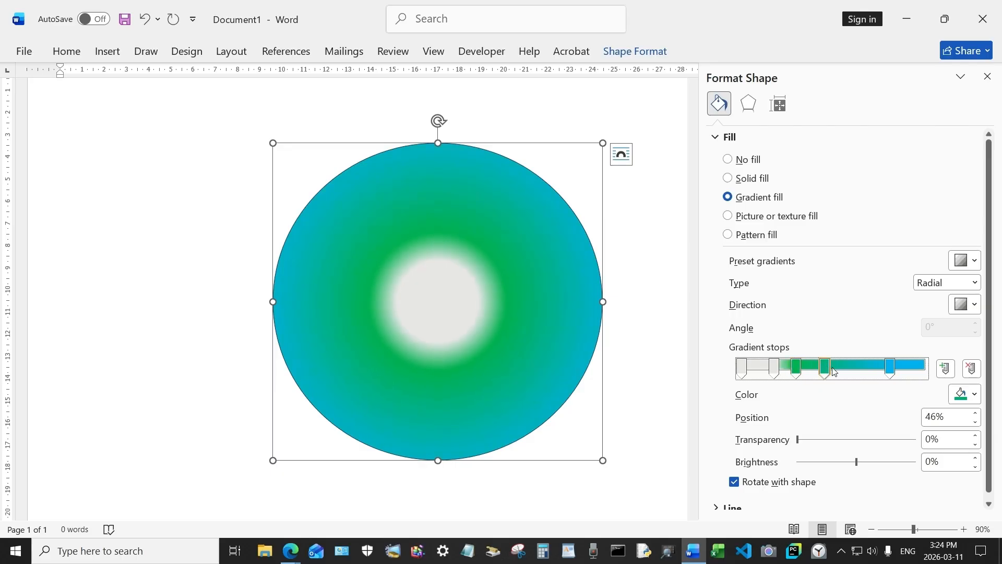
{"action": "left_click", "coordinate": [976, 394]}
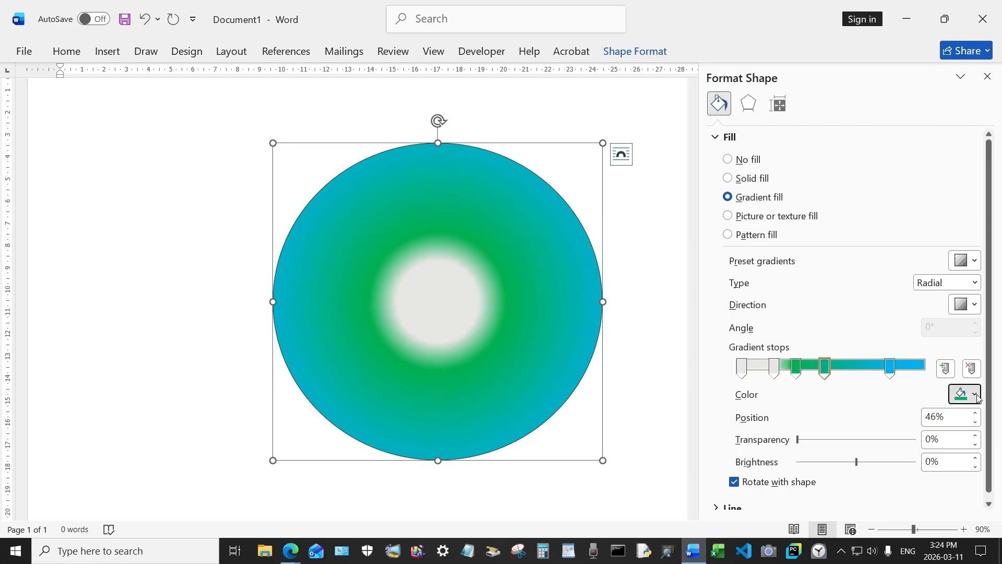
{"action": "left_click", "coordinate": [906, 348]}
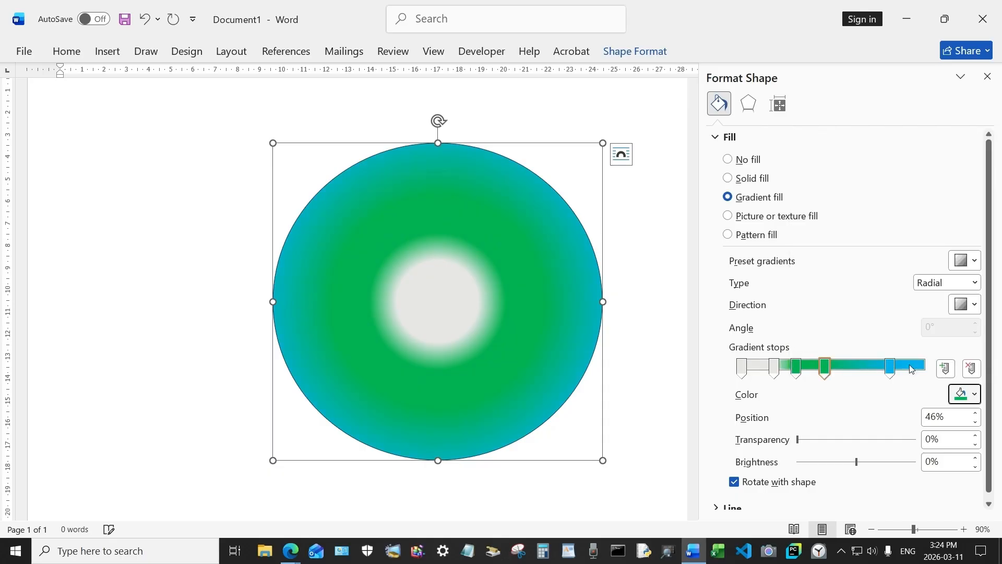
- Tighten the bands: green stop to 40%, blue to 67%, light grey to 11%, new blue stop at 81%
{"action": "left_click", "coordinate": [796, 368]}
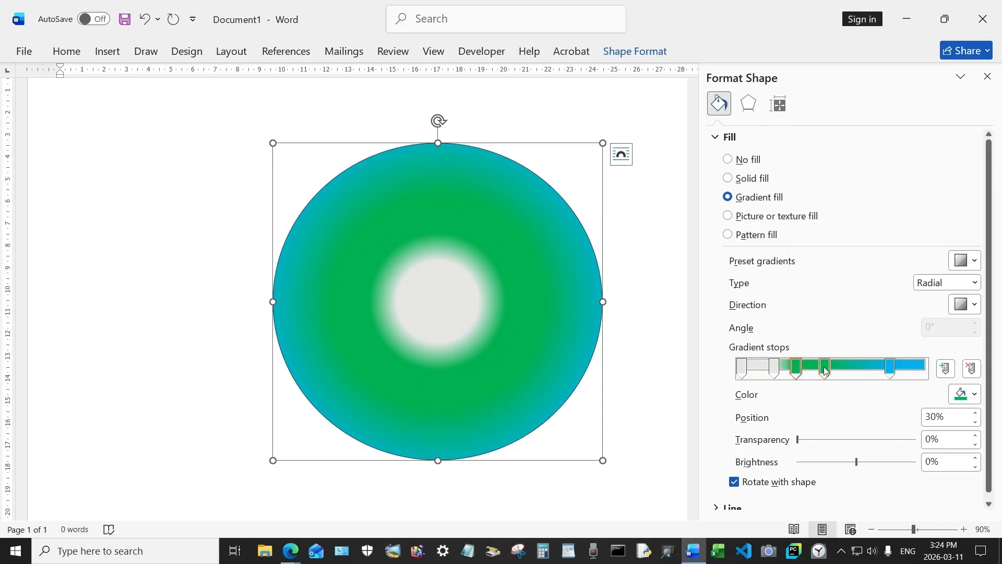
{"action": "left_click_drag", "start_coordinate": [824, 368], "coordinate": [814, 368]}
{"action": "left_click_drag", "start_coordinate": [889, 368], "coordinate": [863, 369]}
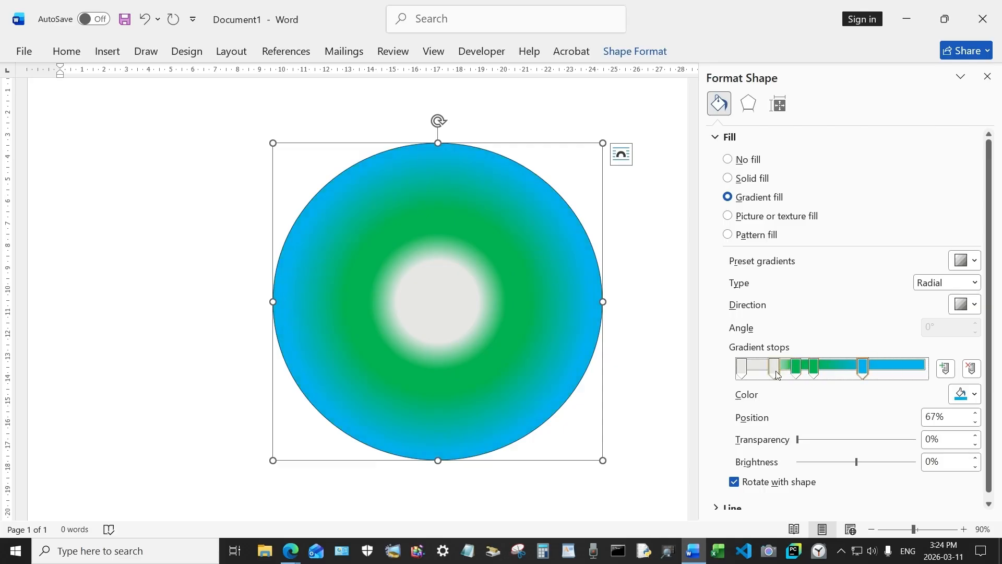
{"action": "mouse_move", "coordinate": [776, 375]}
{"action": "left_mouse_down"}
{"action": "mouse_move", "coordinate": [767, 376]}
{"action": "mouse_move", "coordinate": [838, 374]}
{"action": "left_mouse_up"}
{"action": "left_click", "coordinate": [890, 366]}
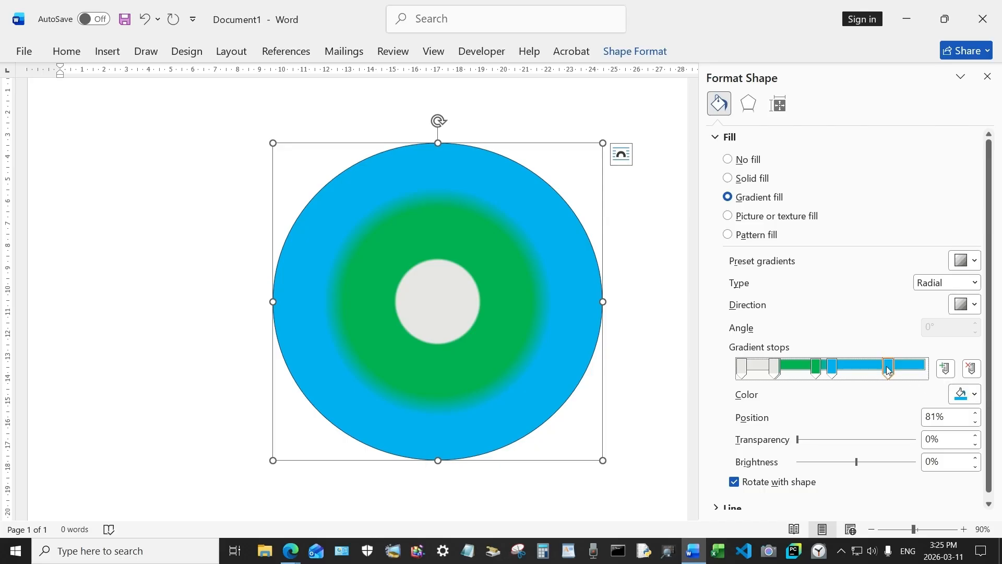
- Nudge the blue stop to 79% and add a white stop near the circle's outer edge
{"action": "left_click_drag", "start_coordinate": [889, 371], "coordinate": [884, 371]}
{"action": "left_click", "coordinate": [913, 366]}
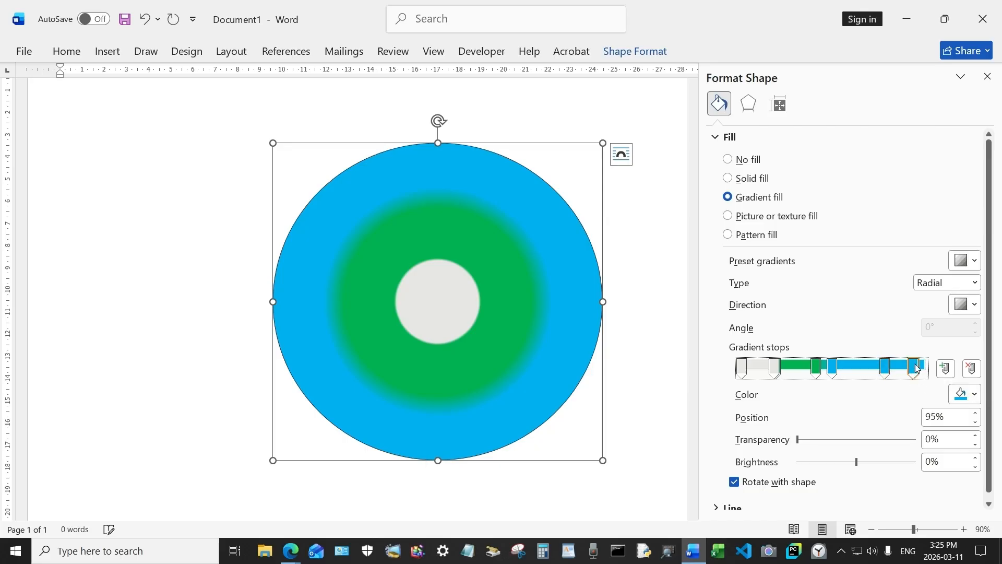
{"action": "left_click", "coordinate": [977, 397]}
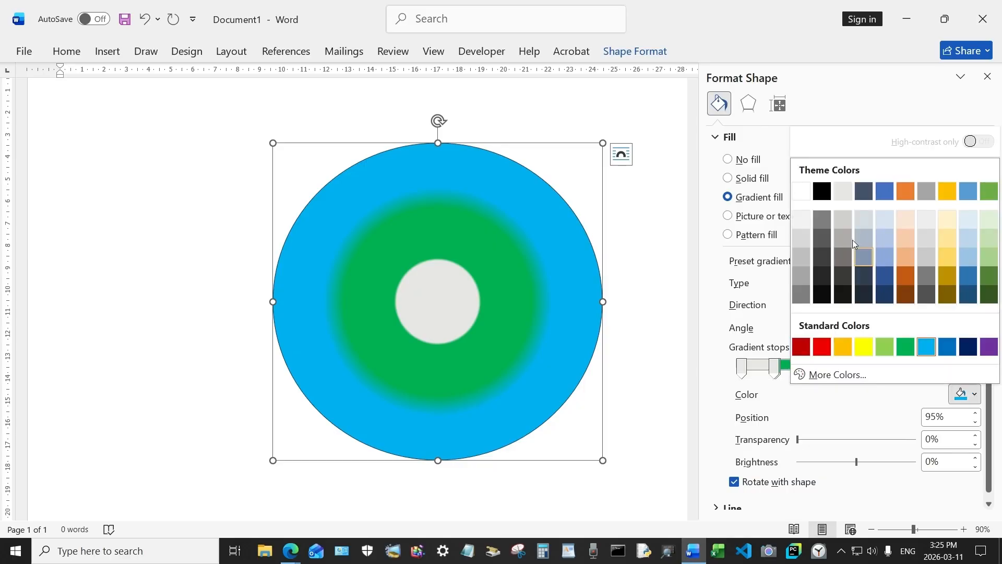
{"action": "left_click", "coordinate": [802, 191]}
{"action": "left_click_drag", "start_coordinate": [914, 368], "coordinate": [866, 372]}
{"action": "left_click", "coordinate": [774, 368]}
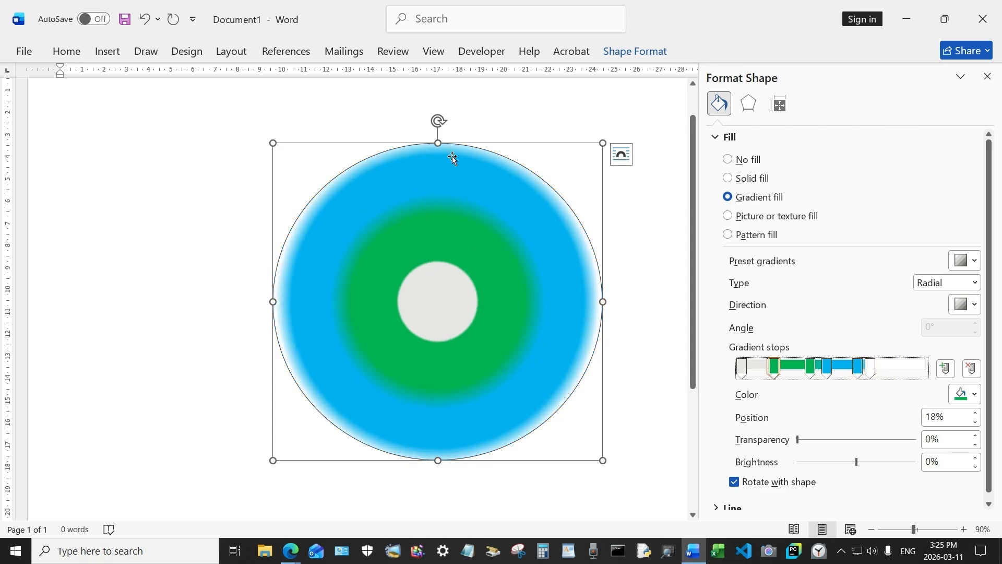
- Give the circle the first Outer shadow preset
{"action": "left_click", "coordinate": [647, 55]}
{"action": "left_click", "coordinate": [393, 113]}
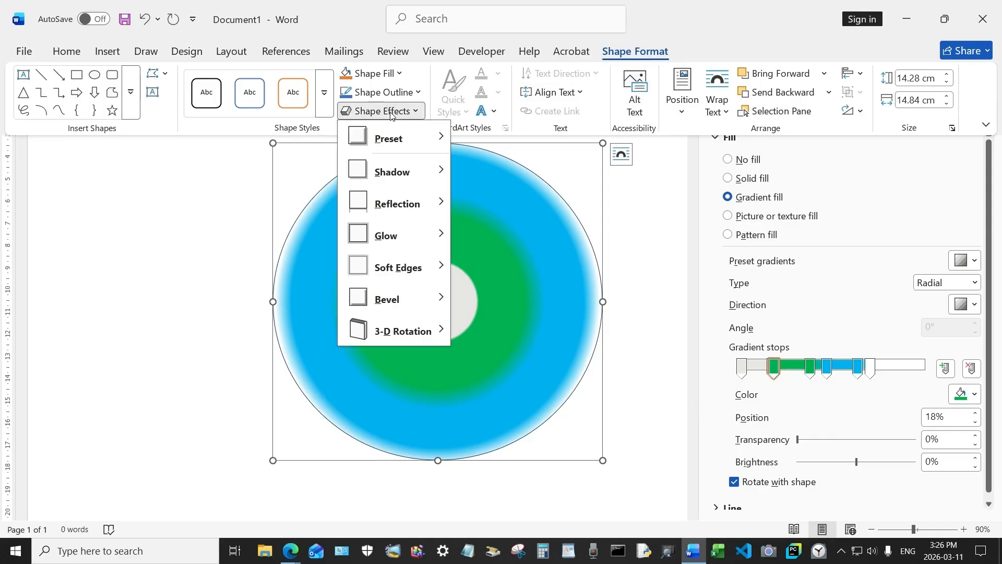
{"action": "mouse_move", "coordinate": [417, 173]}
{"action": "left_click", "coordinate": [466, 232]}
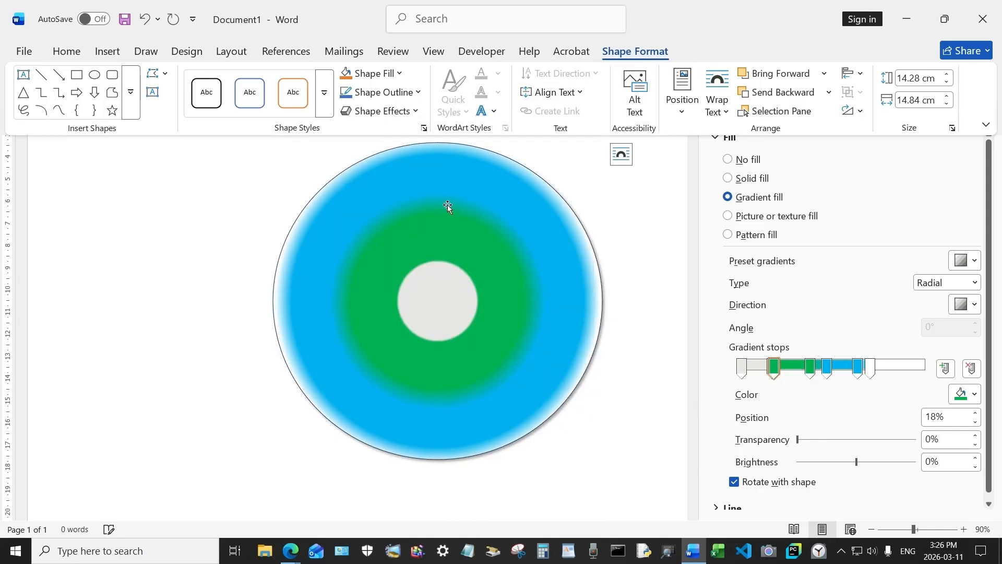
- Apply the first Bevel preset to the circle
{"action": "left_click", "coordinate": [380, 111]}
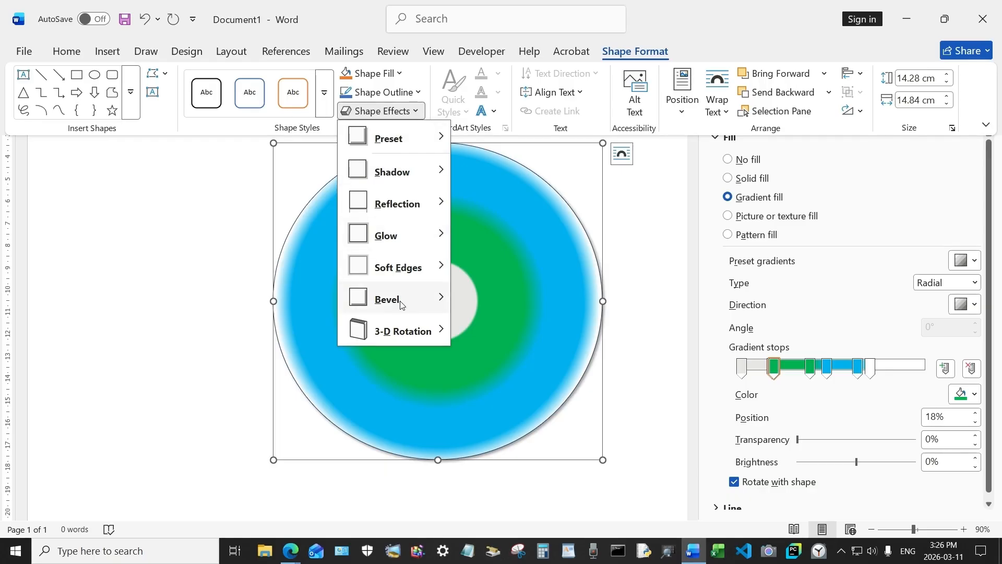
{"action": "mouse_move", "coordinate": [401, 307]}
{"action": "left_click", "coordinate": [475, 399]}
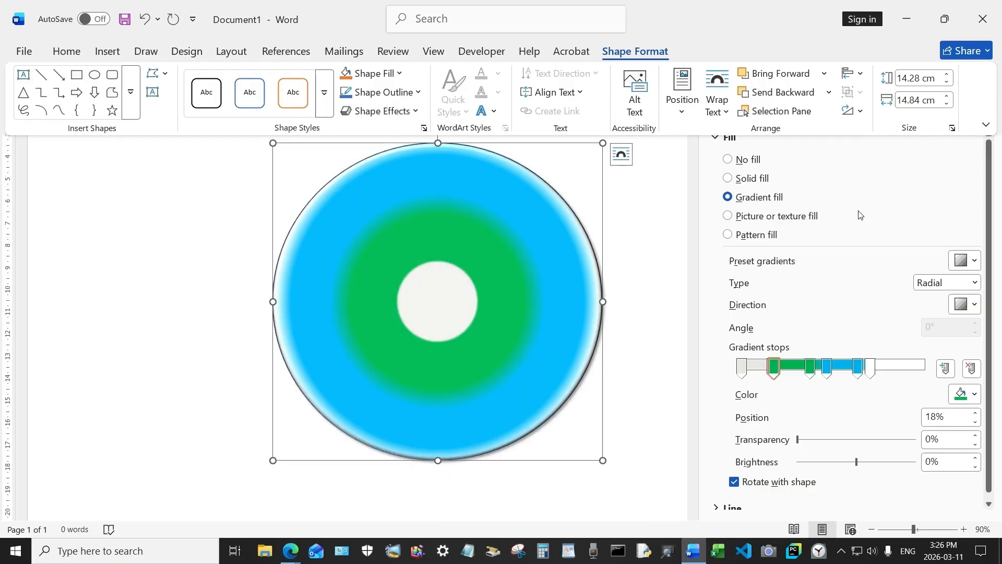
{"action": "left_click", "coordinate": [890, 212]}
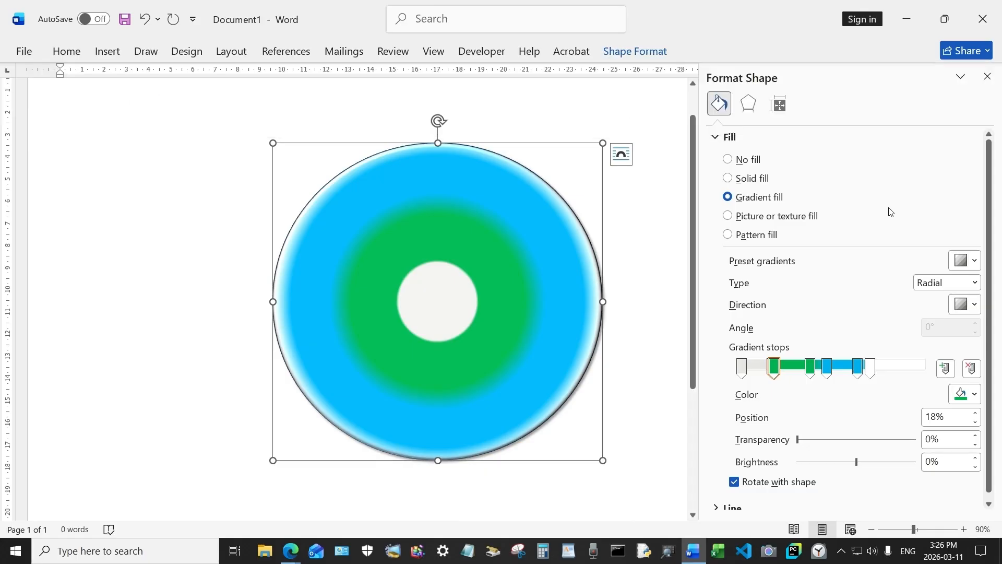
- In 3-D Format, set the circle's top bevel to 60 pt width and 10 pt height
{"action": "left_click", "coordinate": [750, 104]}
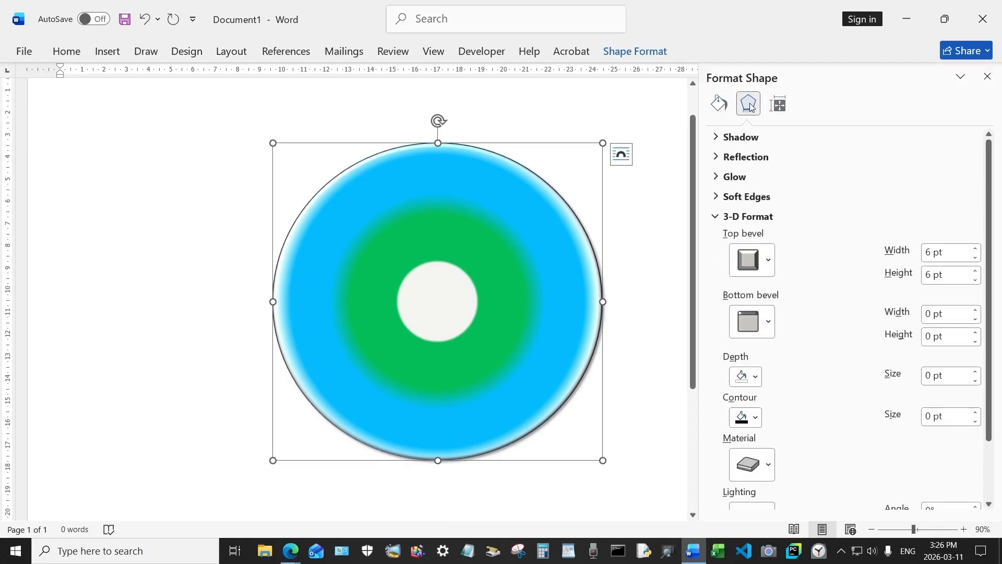
{"action": "left_click", "coordinate": [976, 249]}
{"action": "left_click_drag", "start_coordinate": [975, 250], "coordinate": [976, 250]}
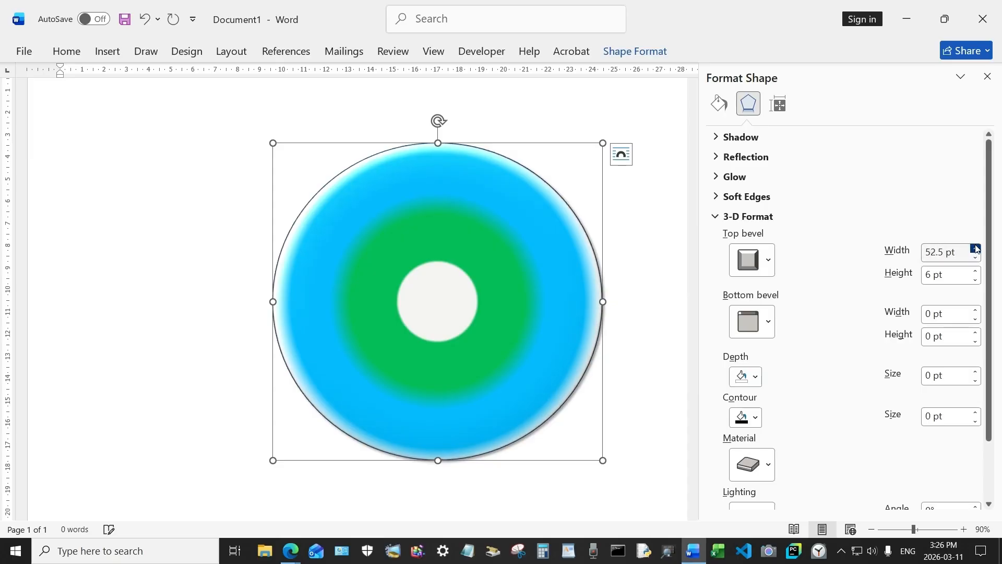
{"action": "left_click_drag", "start_coordinate": [975, 250], "coordinate": [976, 271]}
{"action": "scroll", "coordinate": [845, 314], "scroll_direction": "down", "scroll_amount": 3}
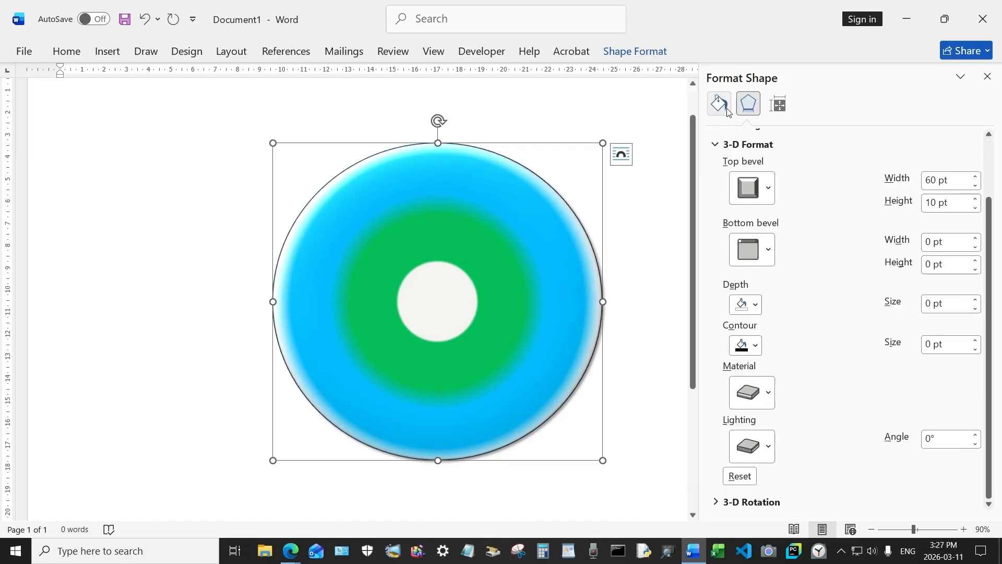
{"action": "left_click", "coordinate": [719, 105]}
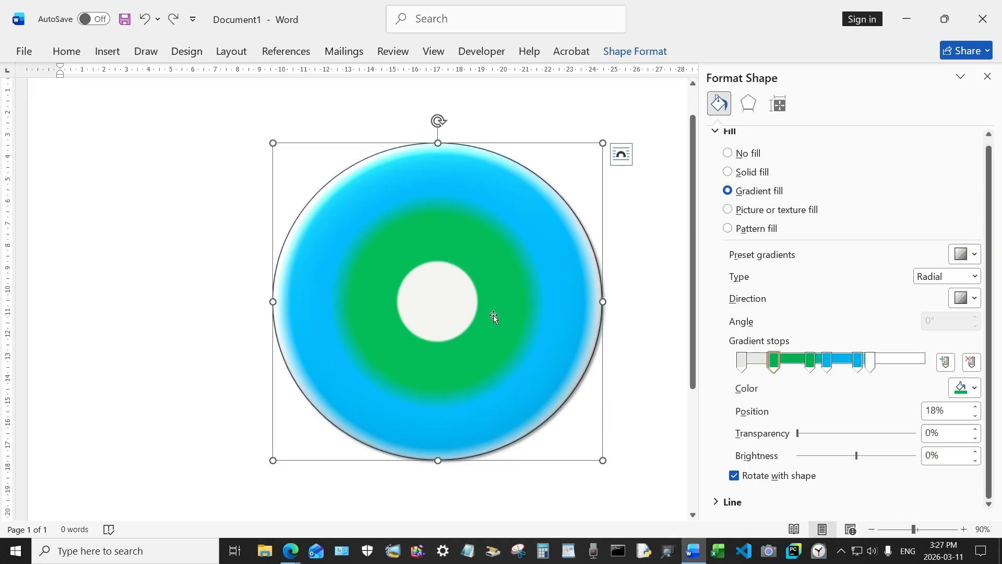
- Set the 0% and 17% gradient stops to light grey shades
{"action": "left_click", "coordinate": [742, 360]}
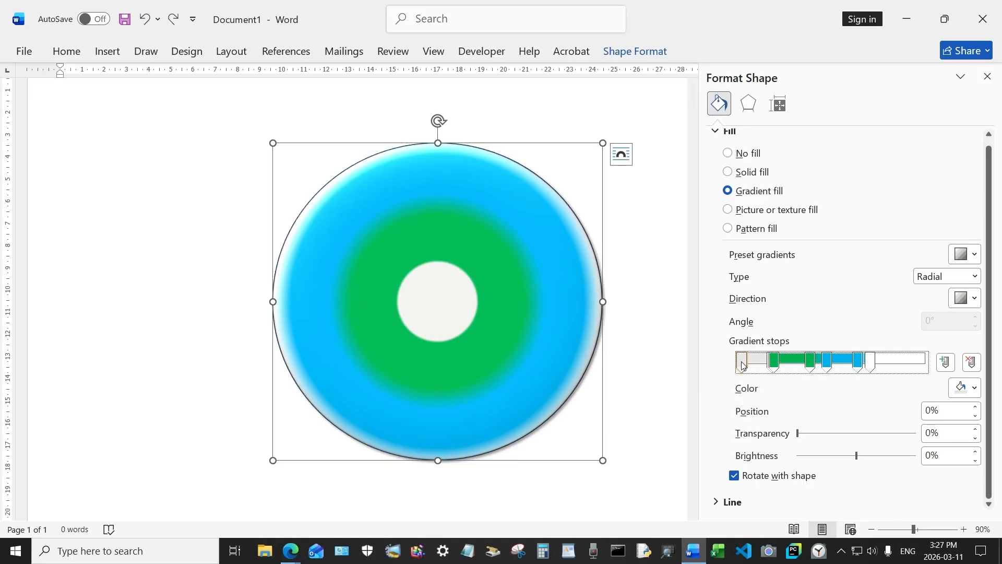
{"action": "left_click", "coordinate": [969, 386]}
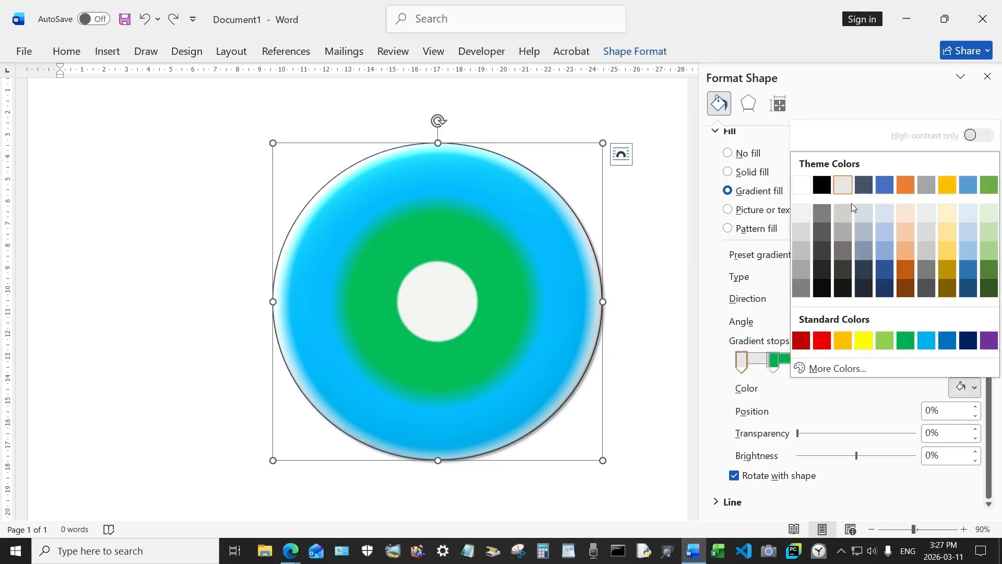
{"action": "left_click", "coordinate": [839, 215]}
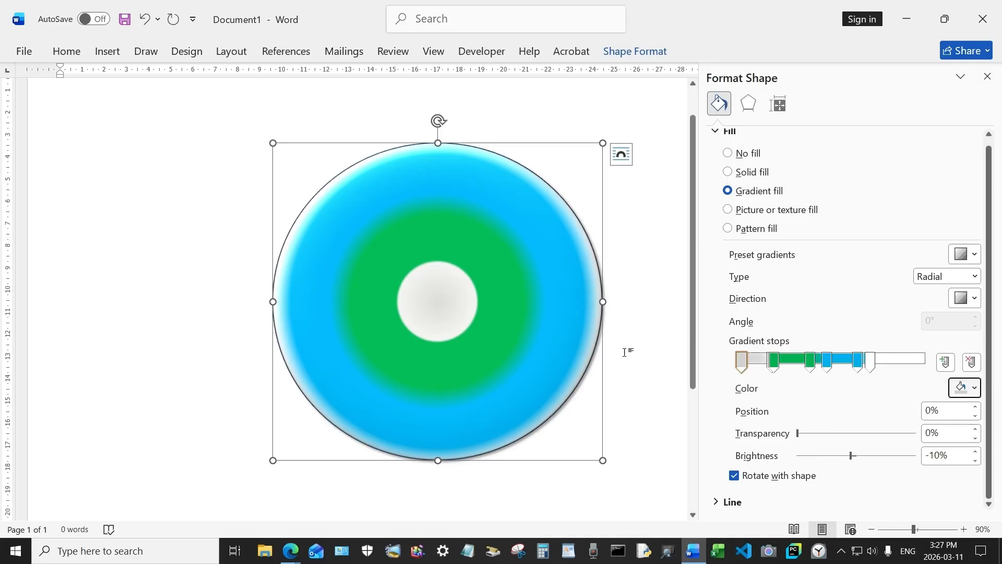
{"action": "left_click", "coordinate": [770, 363]}
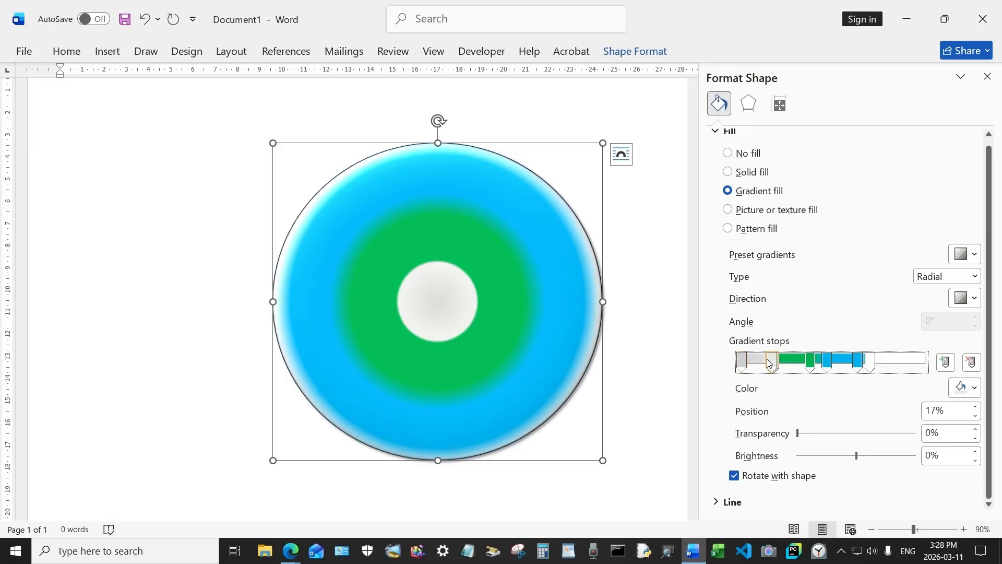
{"action": "left_click", "coordinate": [974, 388]}
{"action": "left_click", "coordinate": [844, 214]}
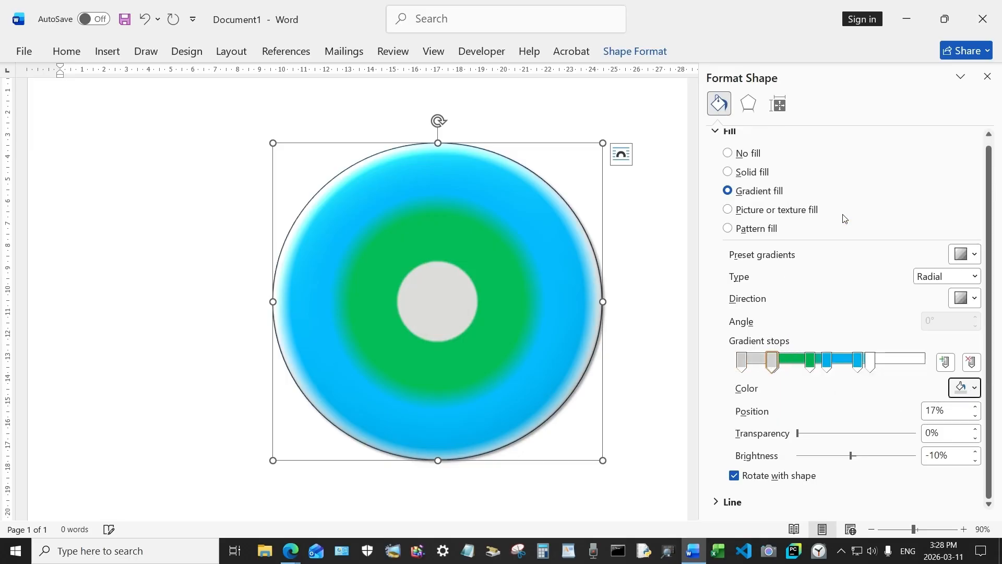
- Change the innermost 0% gradient stop to pure White
{"action": "left_click", "coordinate": [743, 366]}
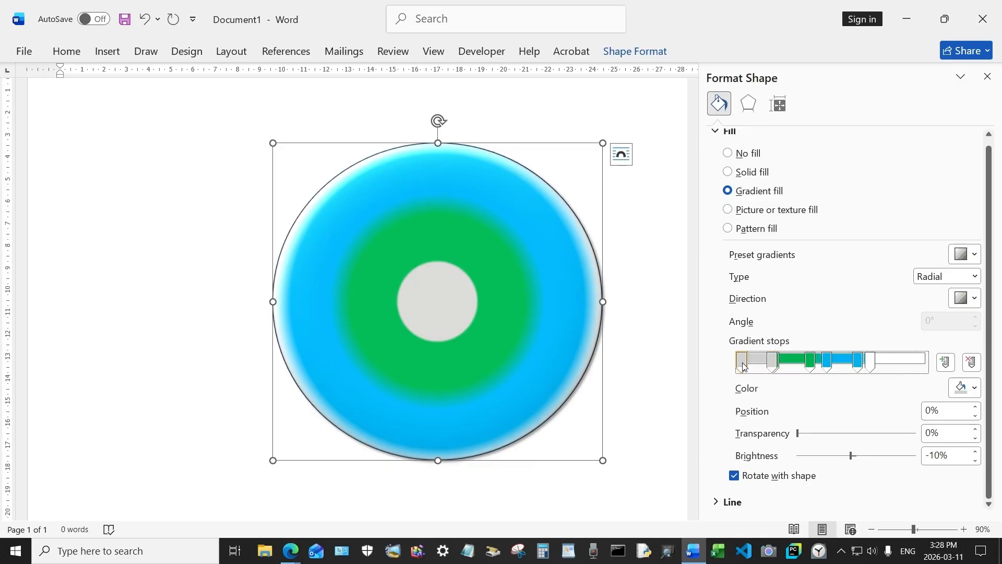
{"action": "left_click", "coordinate": [965, 388]}
{"action": "left_click", "coordinate": [800, 187]}
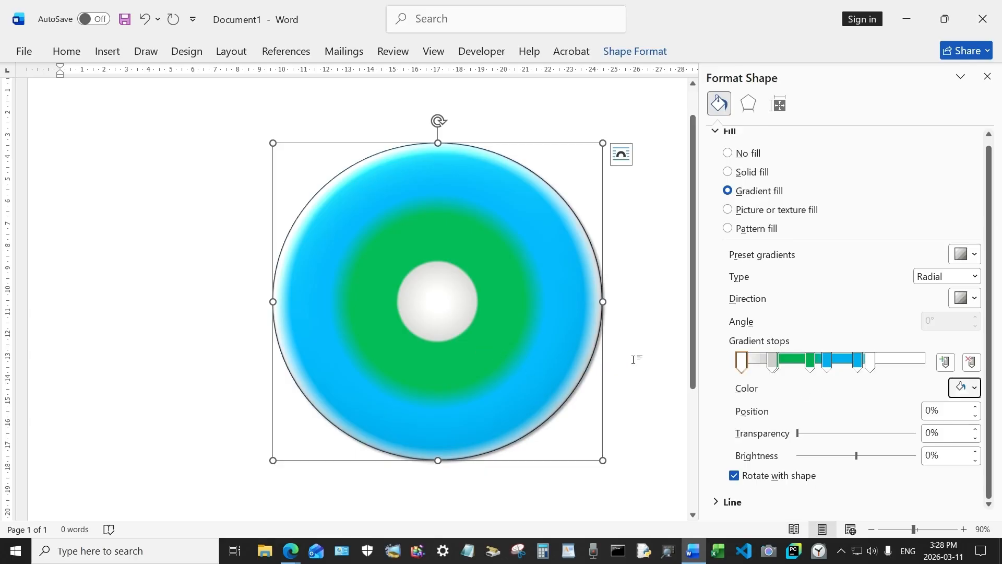
{"action": "left_click", "coordinate": [352, 290]}
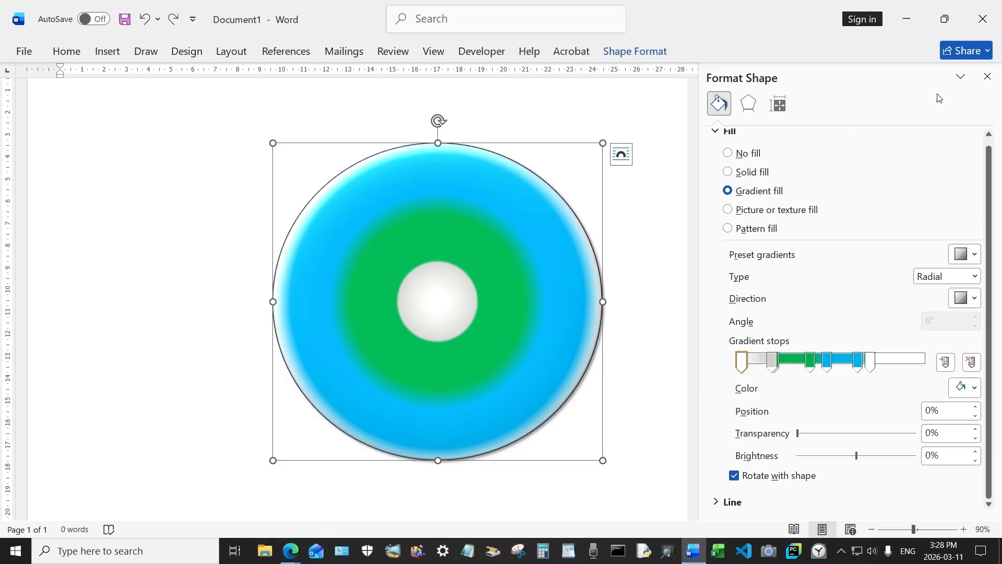
- Close the Format Shape pane, move the circle to the page's left side, and bring up the Shapes gallery
{"action": "left_click", "coordinate": [988, 77]}
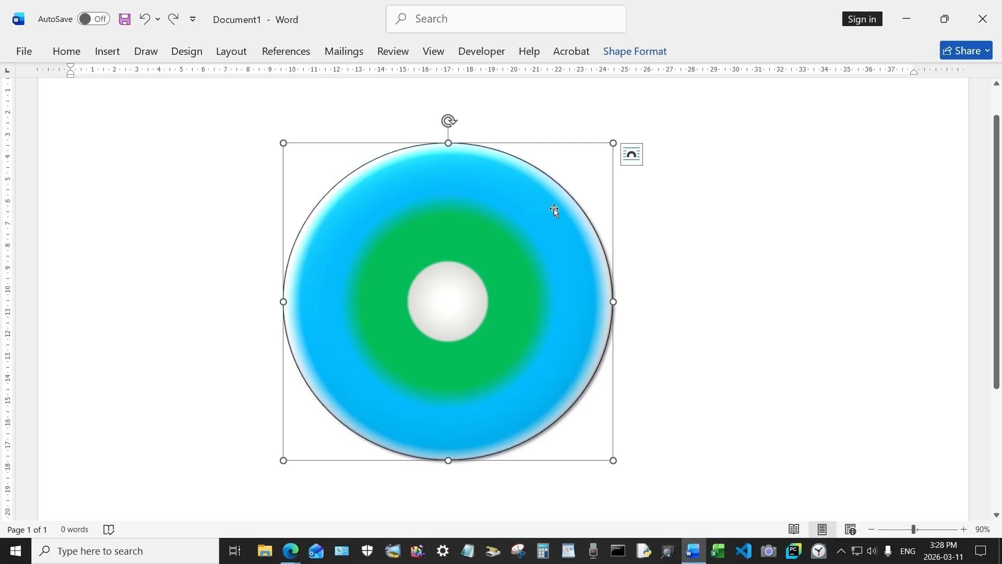
{"action": "left_click_drag", "start_coordinate": [525, 210], "coordinate": [338, 200]}
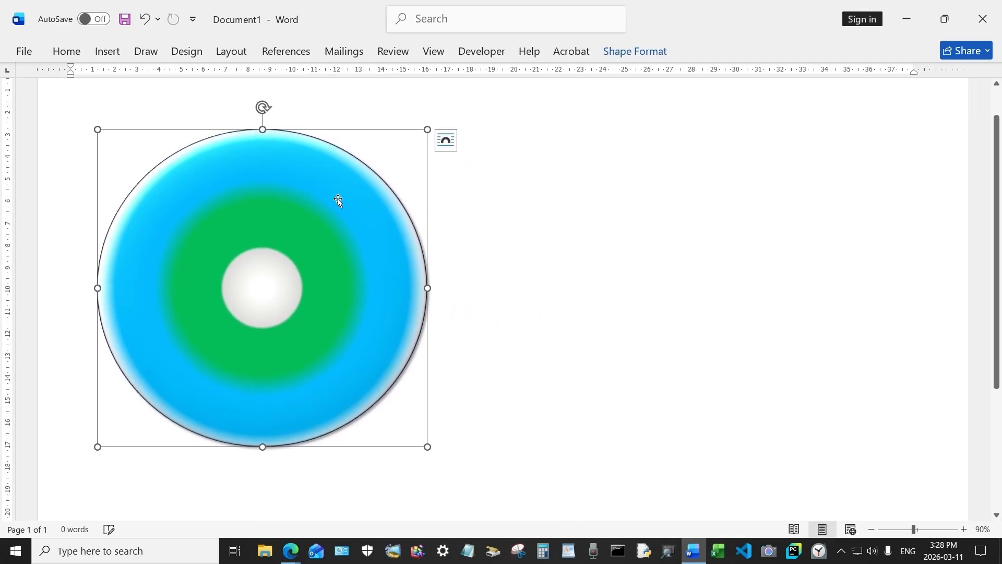
{"action": "left_click", "coordinate": [528, 219]}
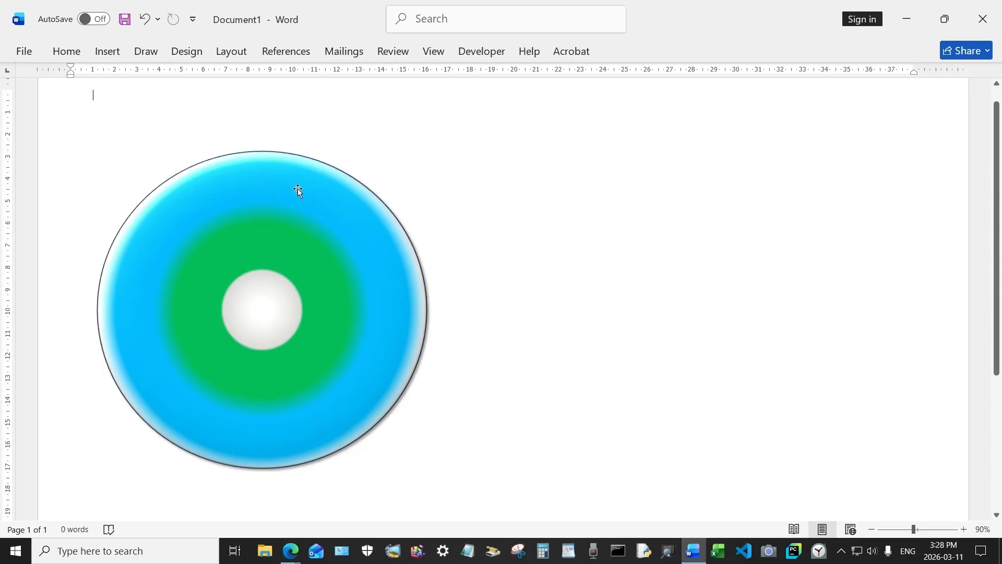
{"action": "left_click", "coordinate": [112, 52]}
{"action": "left_click", "coordinate": [219, 76]}
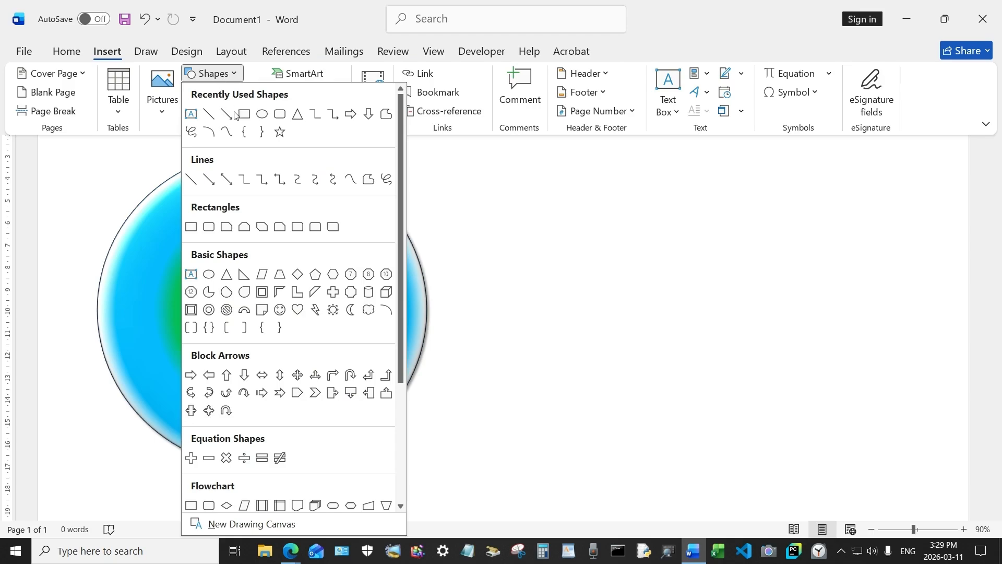
- Draw a text box to the right of the circle and type 'Core Skills'
{"action": "left_click", "coordinate": [191, 114]}
{"action": "left_click_drag", "start_coordinate": [488, 173], "coordinate": [630, 228]}
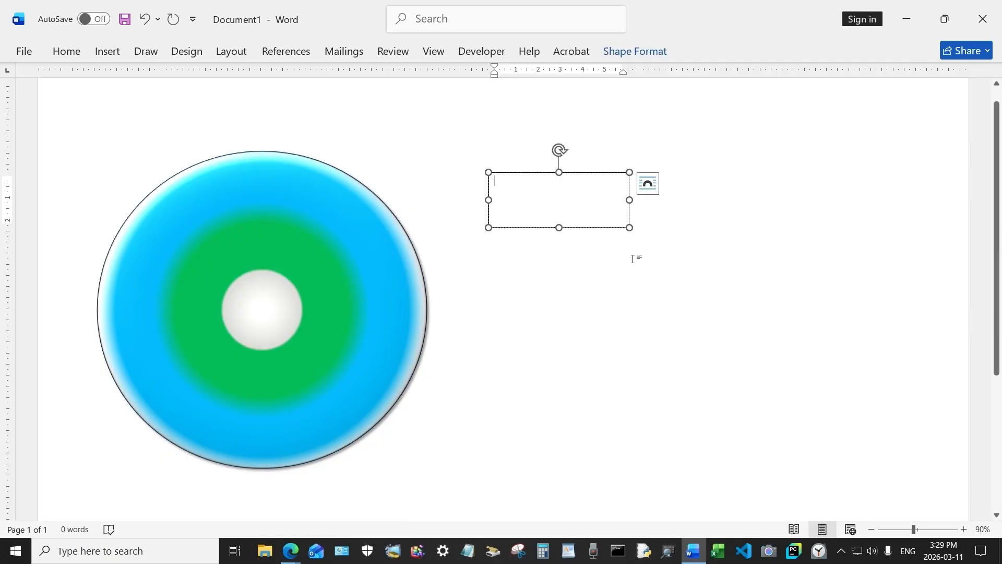
{"action": "type", "text": "Co"}
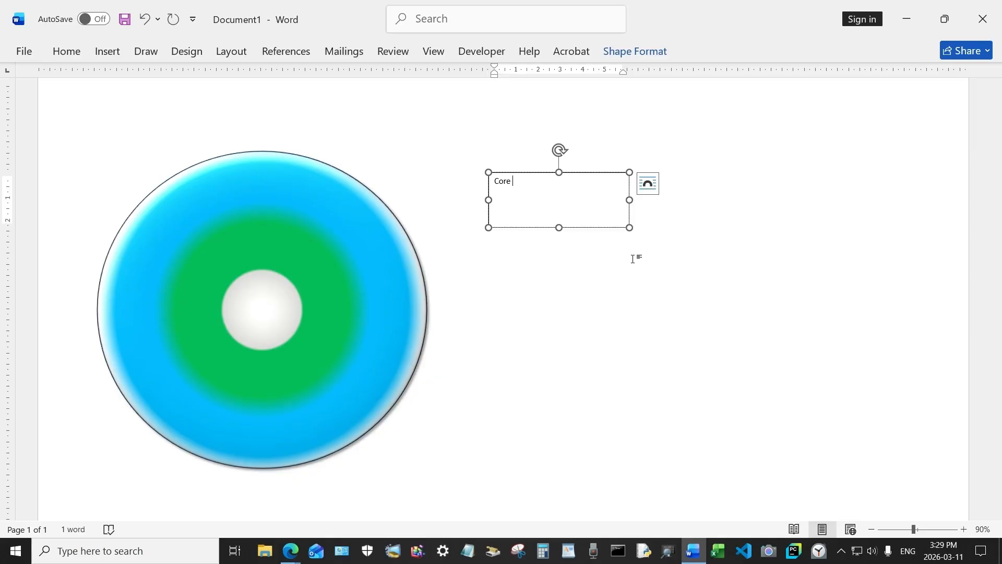
{"action": "type", "text": "re Skills"}
- Set the Core Skills label to Arial Black at 16 pt
{"action": "key", "text": "ctrl+a"}
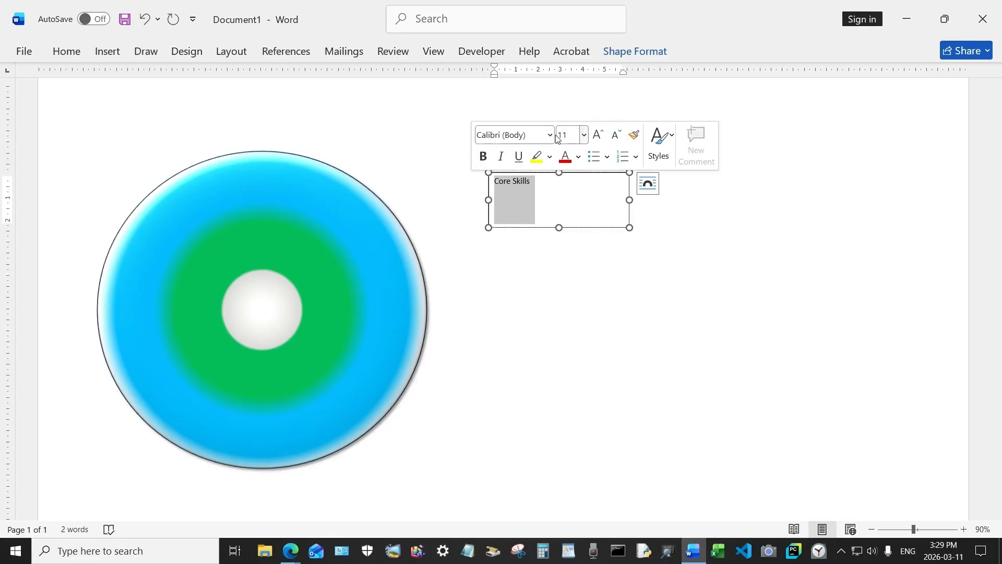
{"action": "left_click", "coordinate": [550, 135]}
{"action": "key", "text": "Escape"}
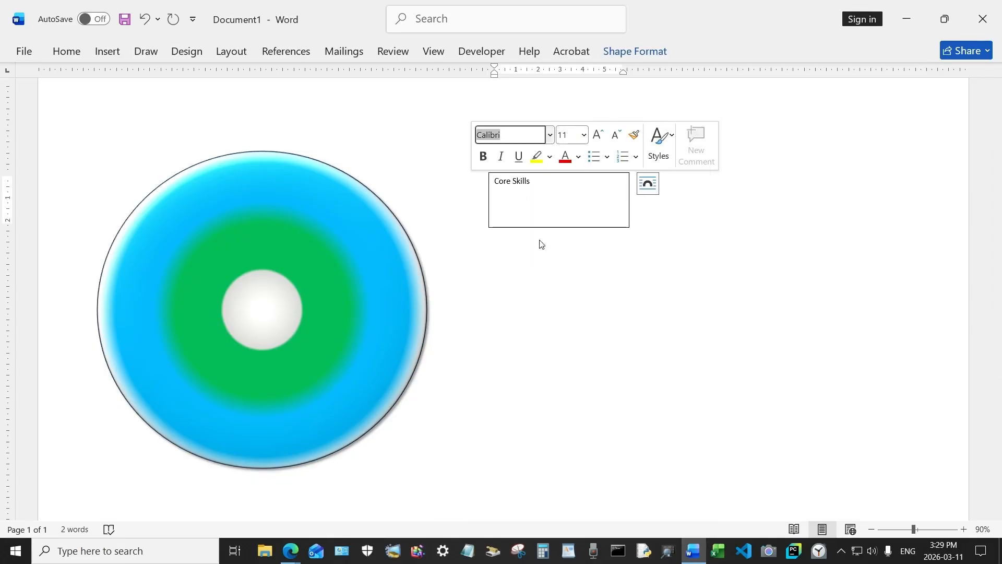
{"action": "left_click", "coordinate": [584, 135]}
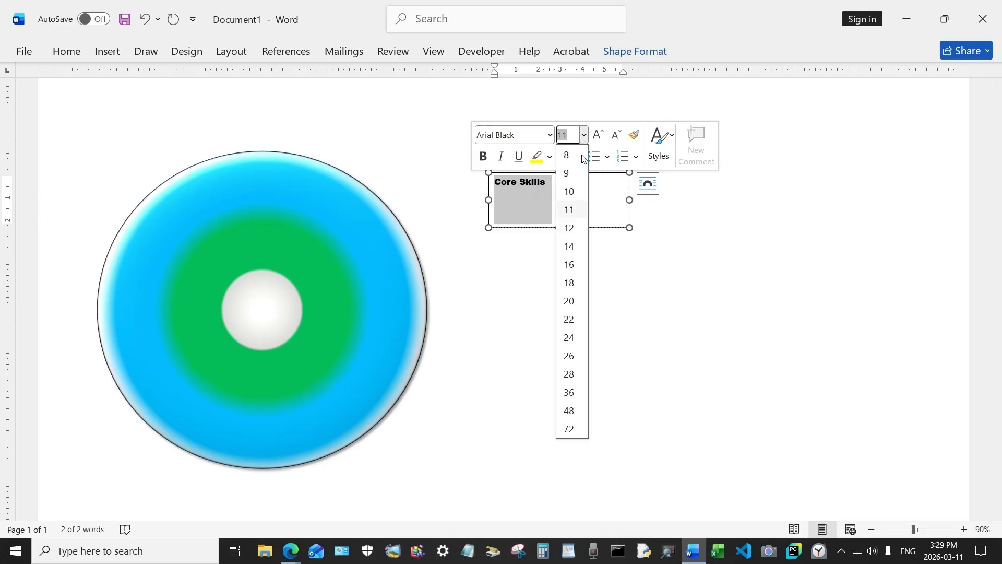
{"action": "left_click", "coordinate": [572, 264]}
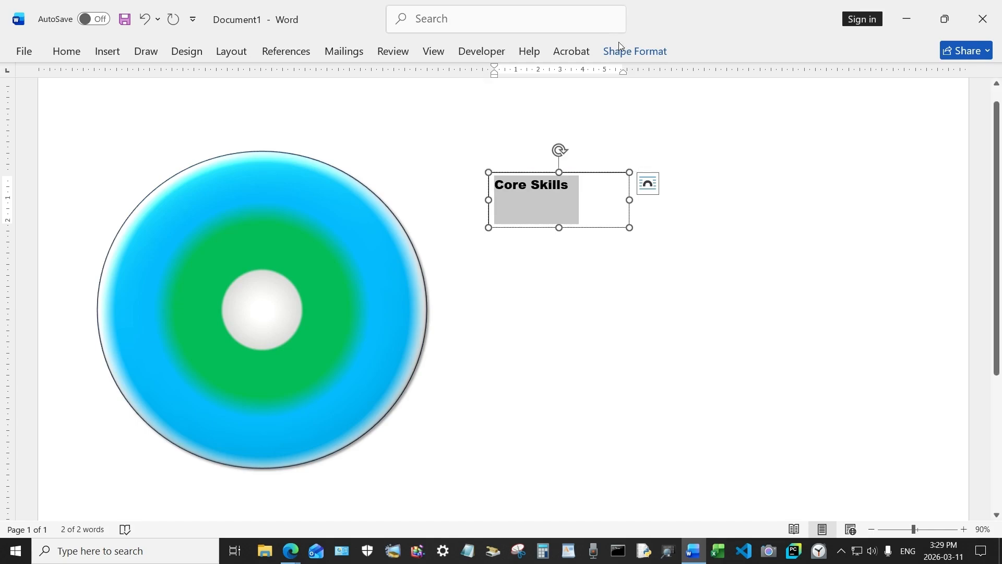
- Give the Core Skills text box No Fill and No Outline
{"action": "left_click", "coordinate": [635, 50]}
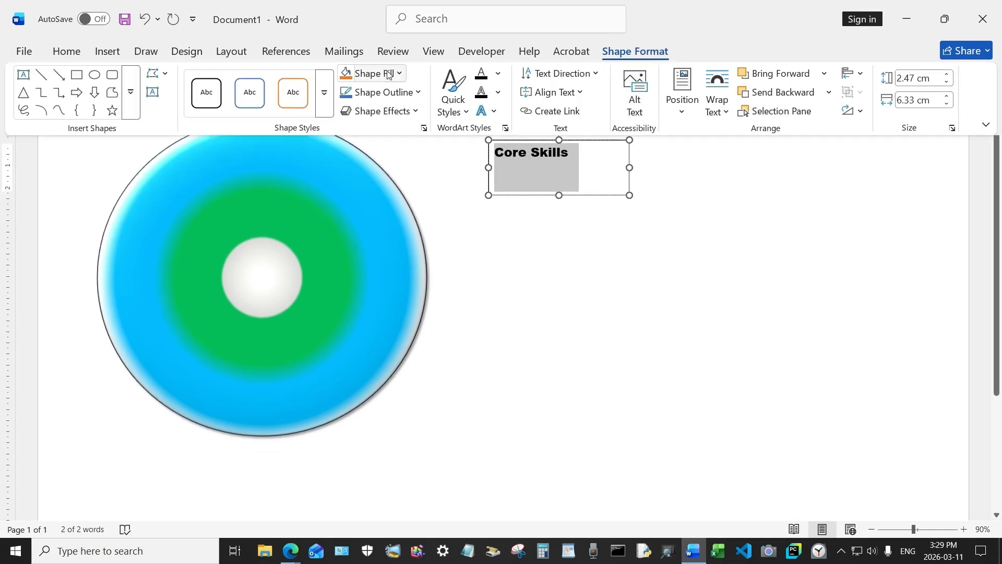
{"action": "left_click", "coordinate": [389, 75]}
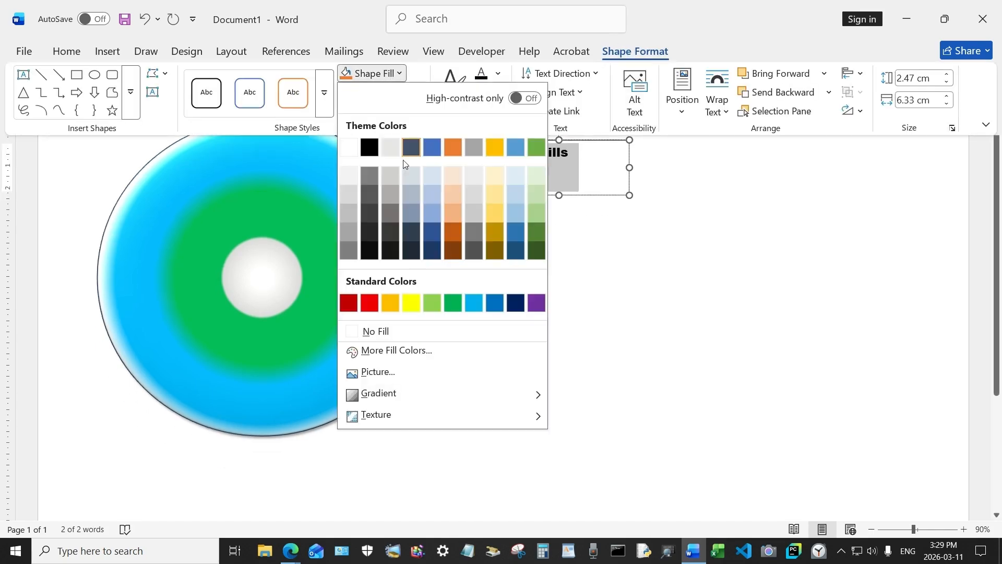
{"action": "left_click", "coordinate": [395, 330]}
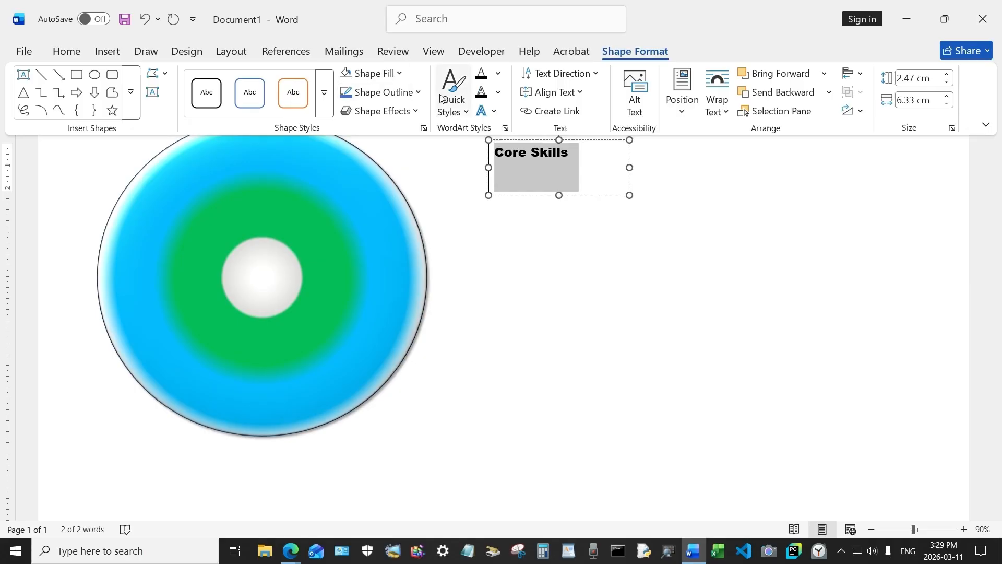
{"action": "left_click", "coordinate": [412, 92]}
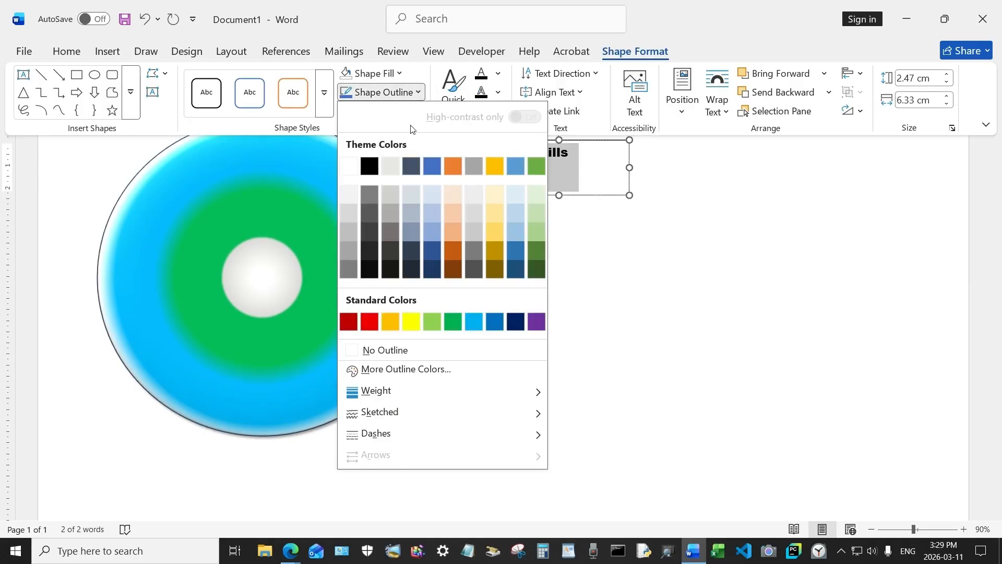
{"action": "left_click", "coordinate": [400, 349]}
- Shrink the Core Skills box to fit its text and place it on the circle's white centre
{"action": "left_click", "coordinate": [556, 154]}
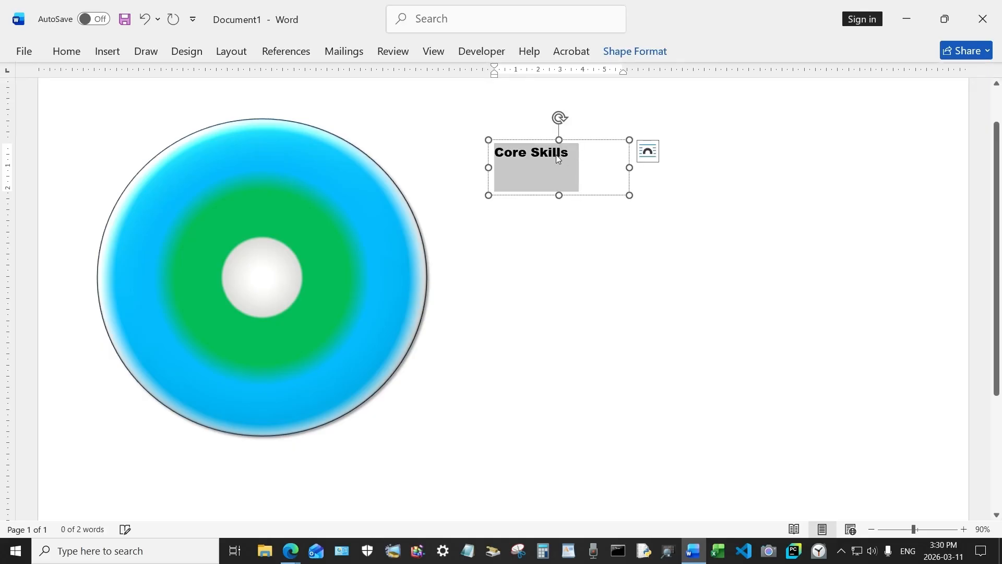
{"action": "left_click_drag", "start_coordinate": [629, 166], "coordinate": [577, 166]}
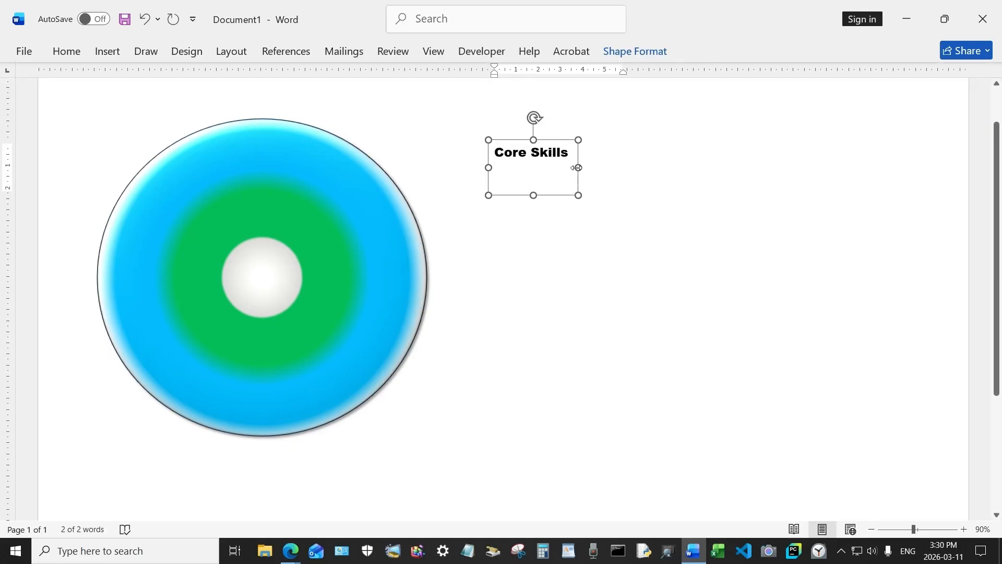
{"action": "left_click_drag", "start_coordinate": [533, 195], "coordinate": [281, 292]}
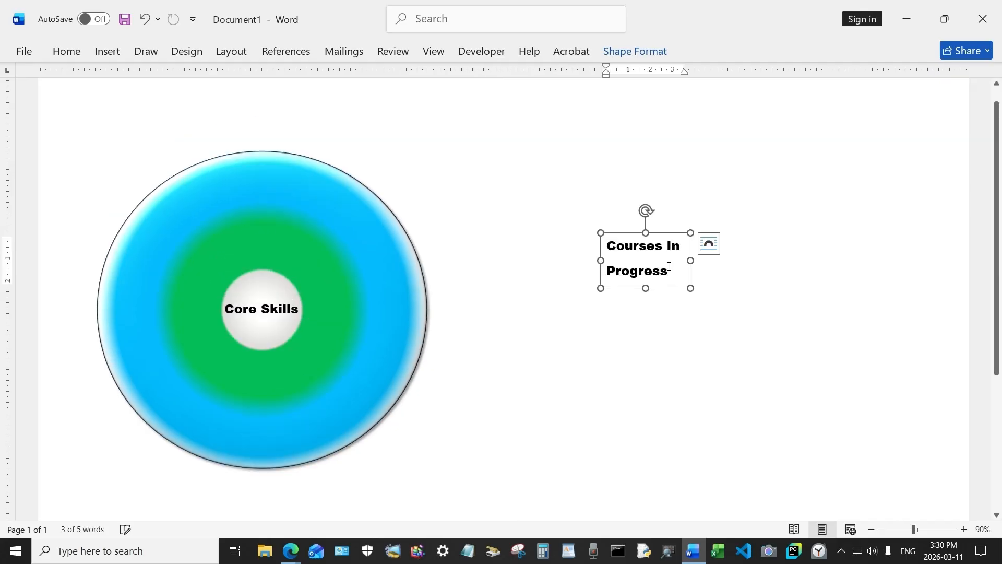
- Centre the Courses In Progress text and shorten its box slightly
{"action": "left_click_drag", "start_coordinate": [670, 267], "coordinate": [606, 242]}
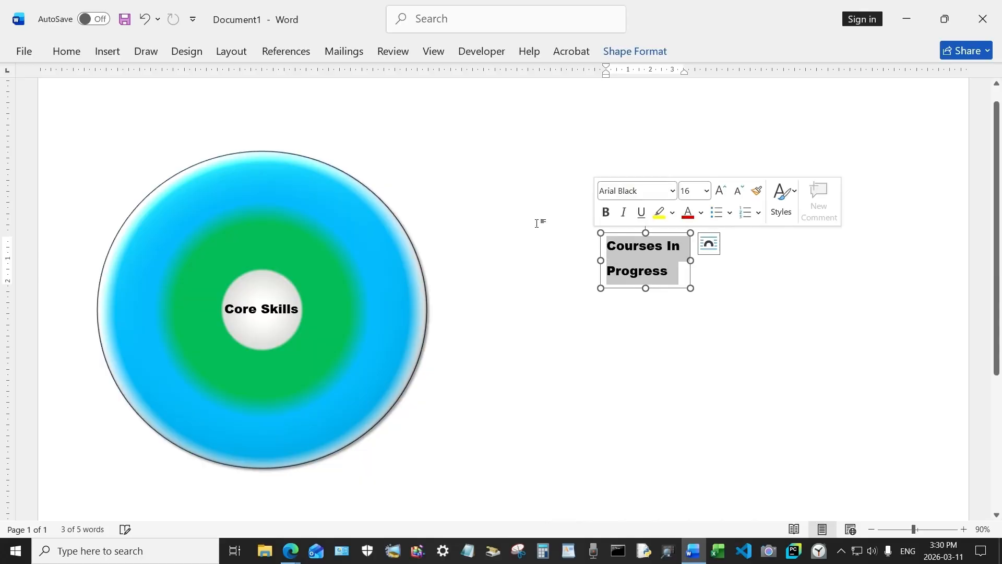
{"action": "left_click", "coordinate": [67, 51]}
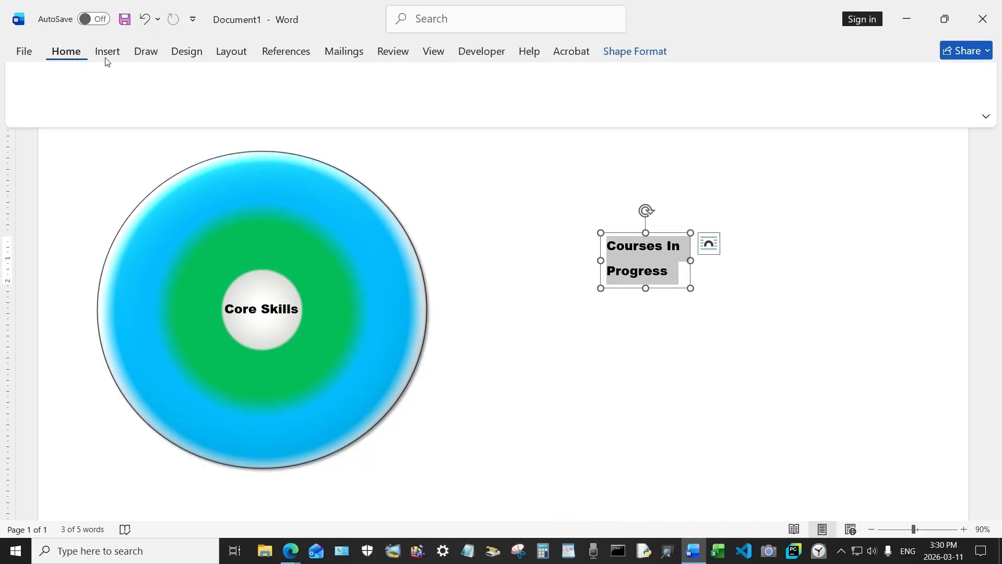
{"action": "left_click", "coordinate": [327, 100]}
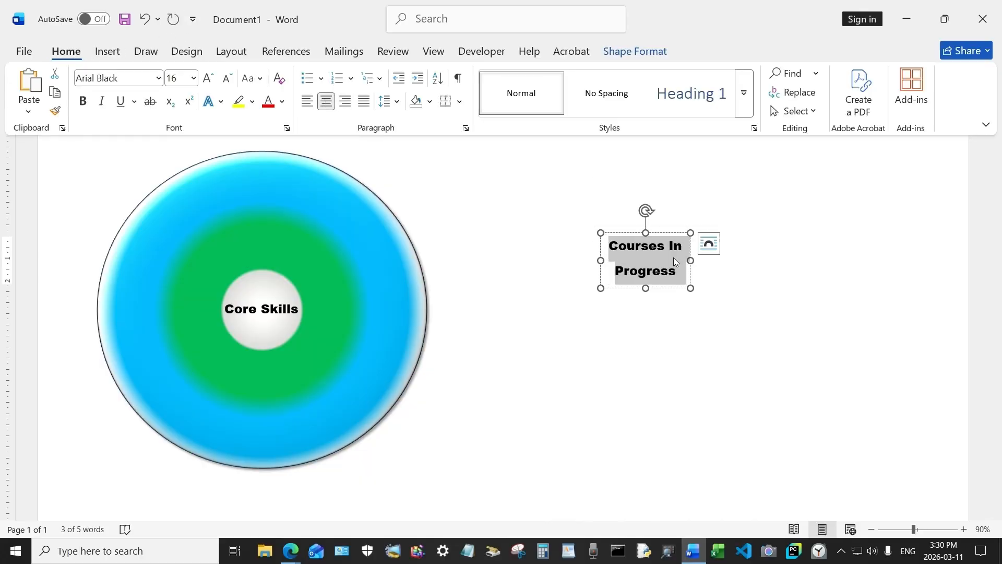
{"action": "left_click", "coordinate": [648, 288]}
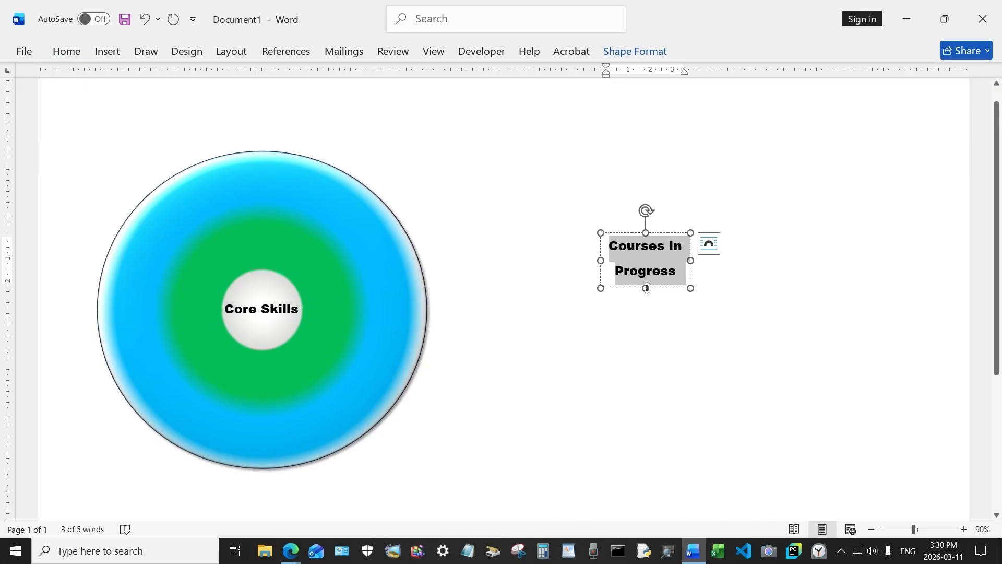
{"action": "left_click_drag", "start_coordinate": [647, 288], "coordinate": [593, 235]}
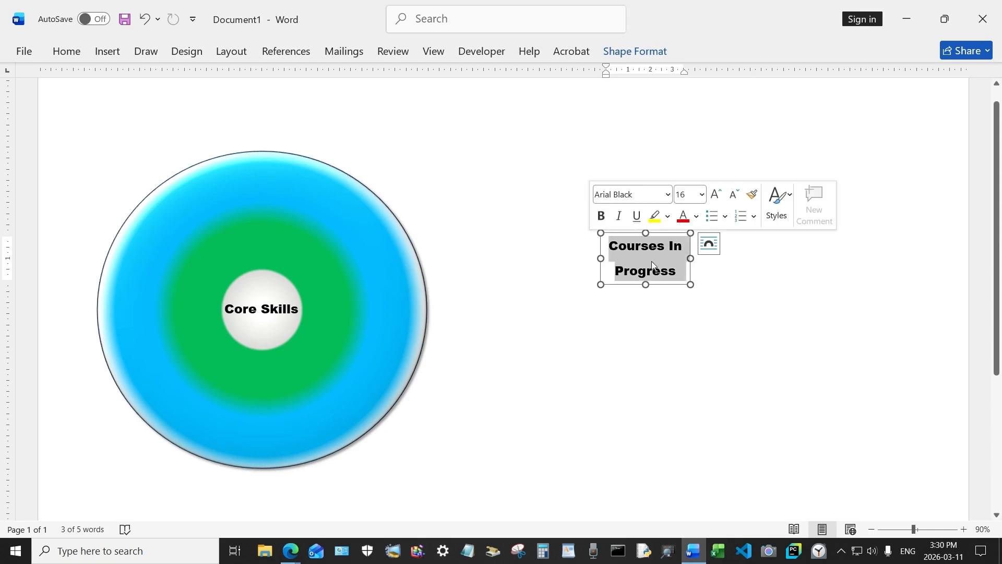
- Set the Courses In Progress label to 1.0 line spacing with no space after the paragraph
{"action": "left_click", "coordinate": [72, 53]}
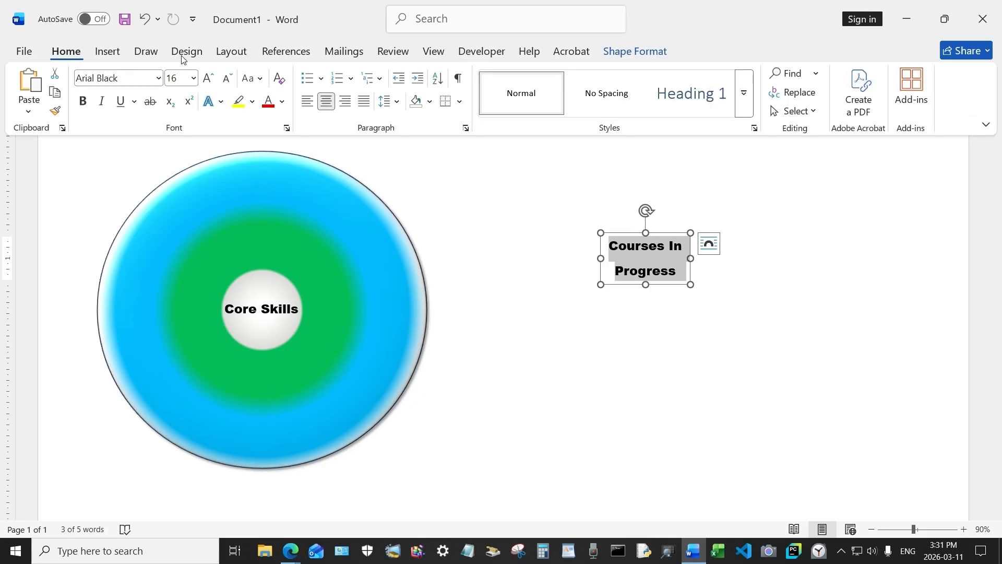
{"action": "left_click", "coordinate": [397, 104]}
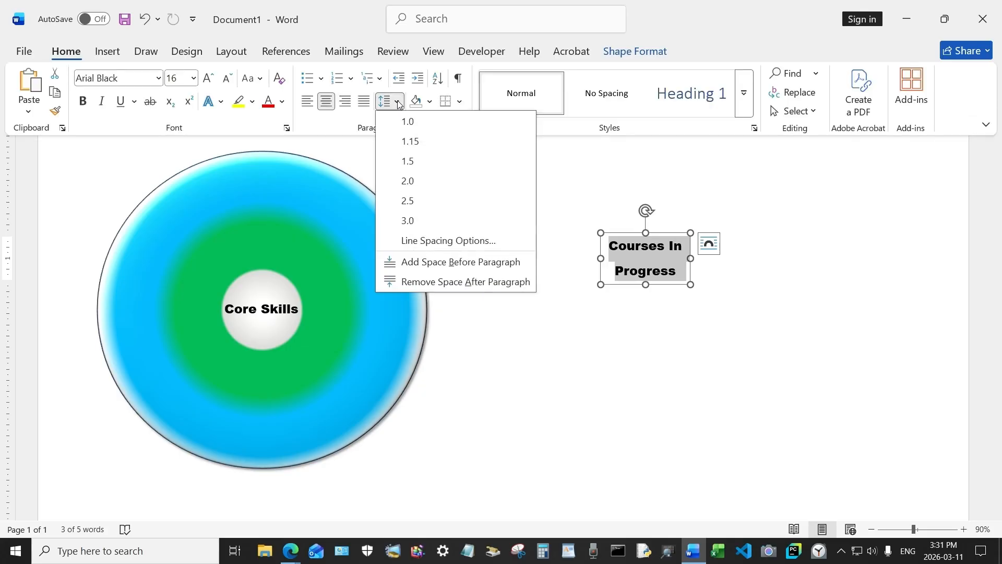
{"action": "left_click", "coordinate": [418, 122]}
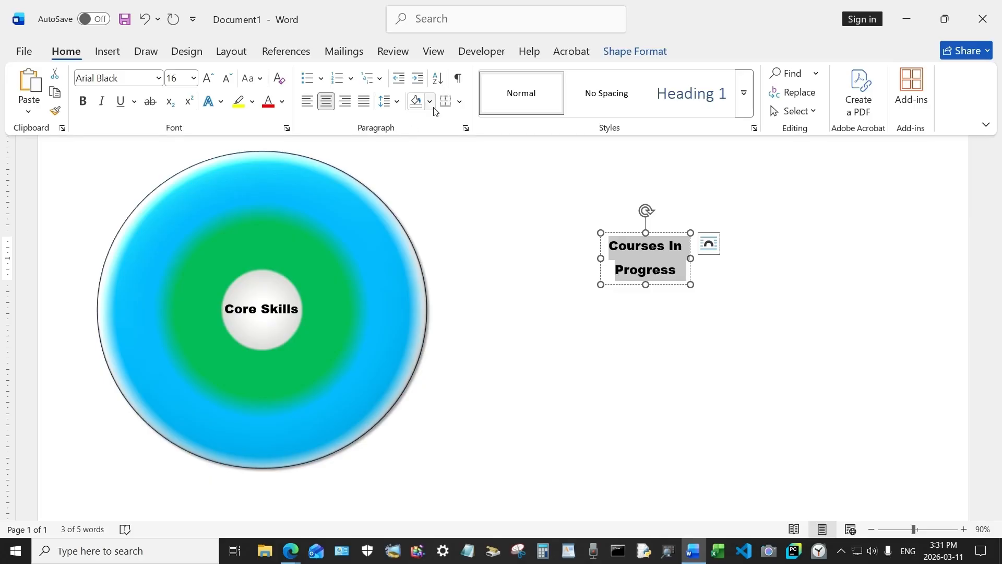
{"action": "left_click", "coordinate": [398, 104]}
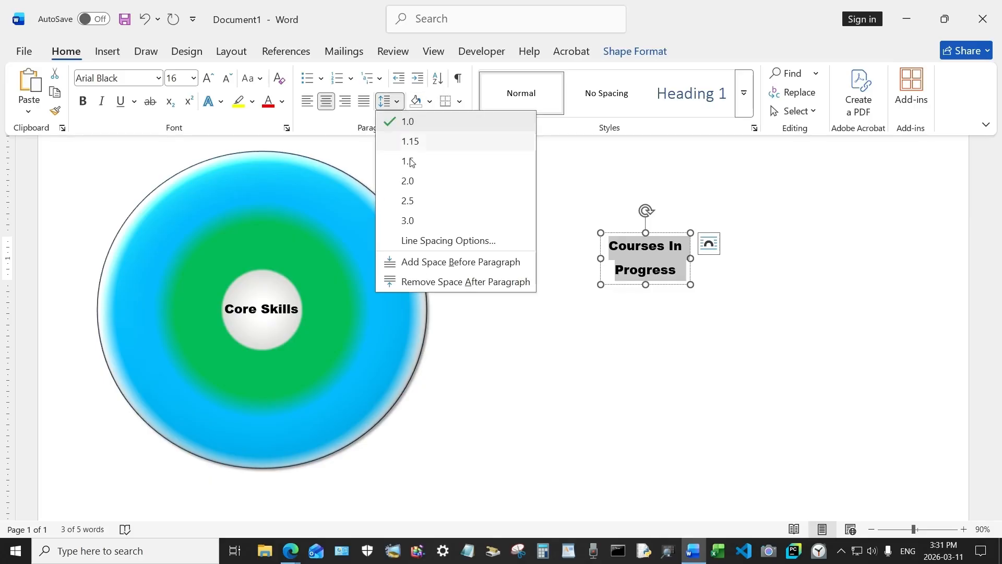
{"action": "left_click", "coordinate": [433, 282]}
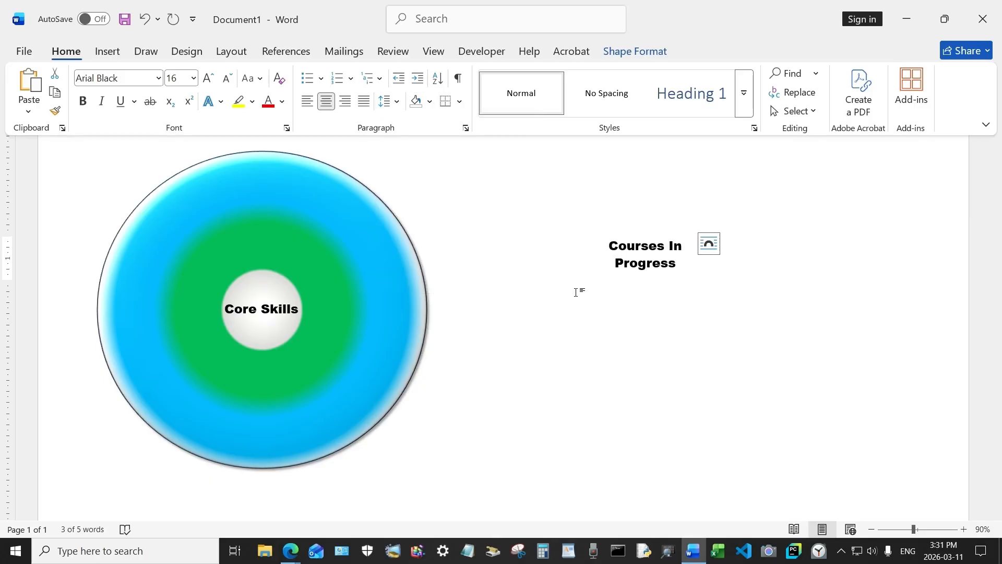
- Move Courses In Progress onto the green ring above Core Skills and make its text white
{"action": "left_click", "coordinate": [689, 287]}
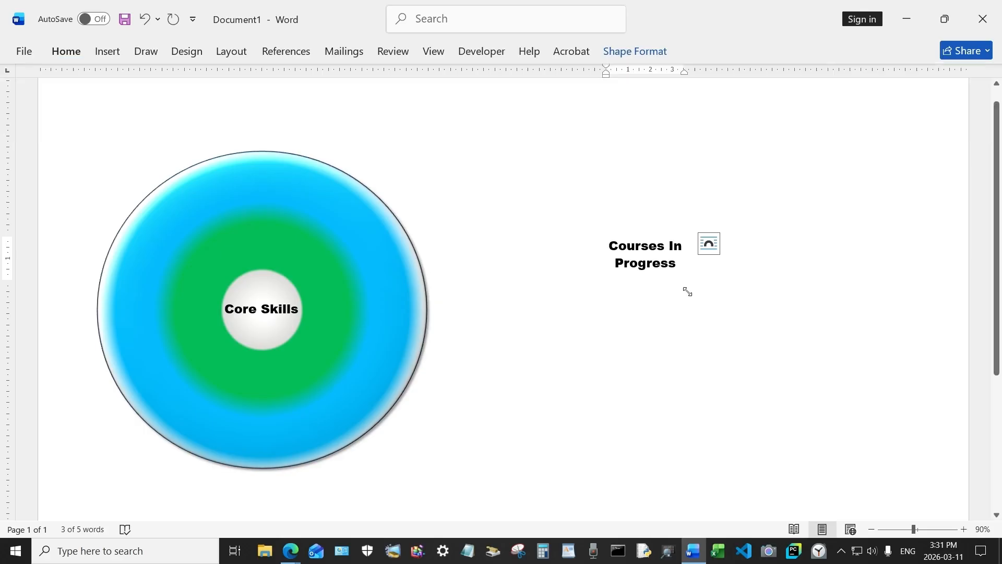
{"action": "left_click", "coordinate": [661, 232]}
{"action": "left_click_drag", "start_coordinate": [662, 234], "coordinate": [259, 205]}
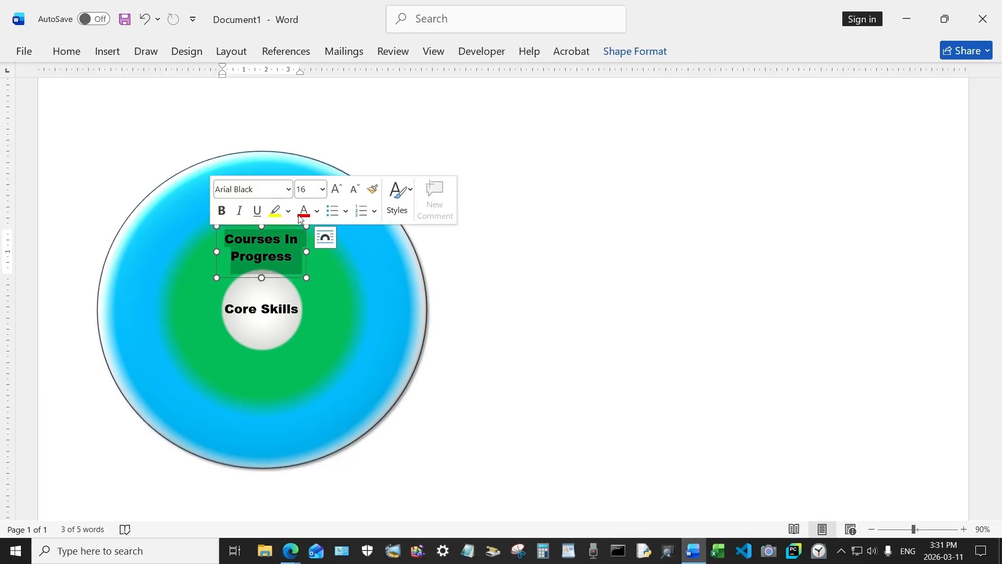
{"action": "left_click", "coordinate": [318, 214]}
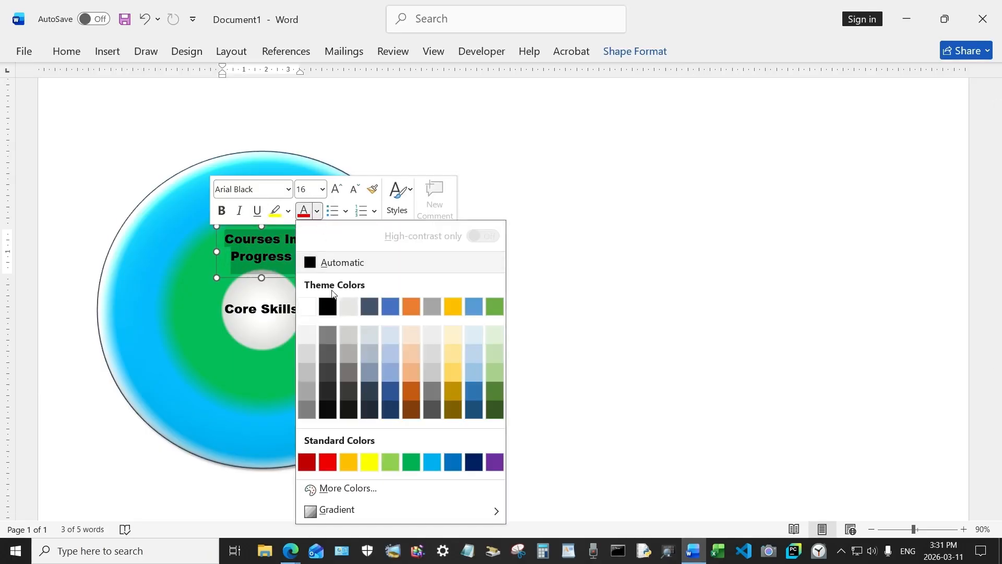
{"action": "left_click", "coordinate": [308, 311]}
{"action": "left_click", "coordinate": [168, 90]}
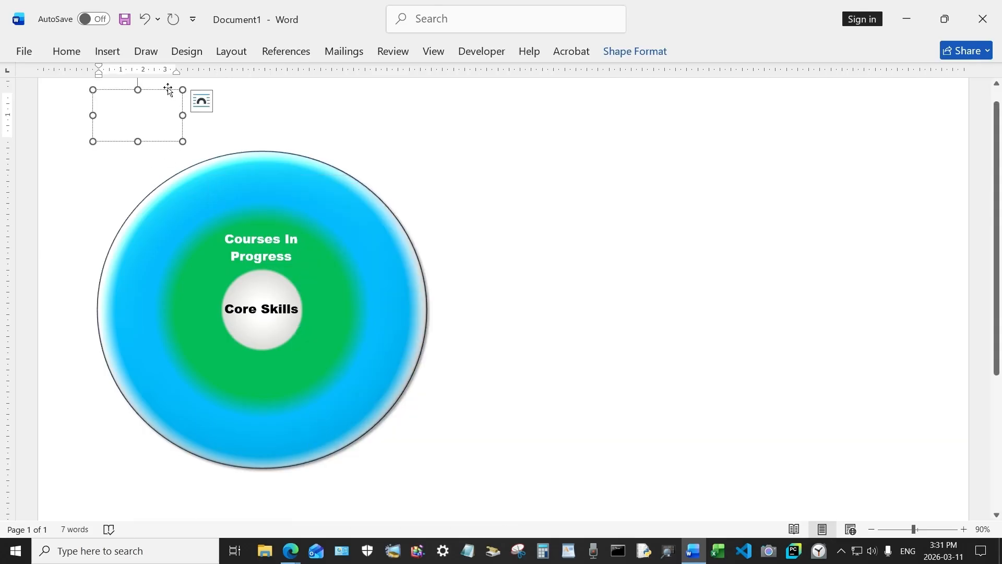
- Move Tech Trends onto the blue ring's top and fit the Tech Knowledge Map title box above the circle
{"action": "left_click_drag", "start_coordinate": [169, 91], "coordinate": [291, 164]}
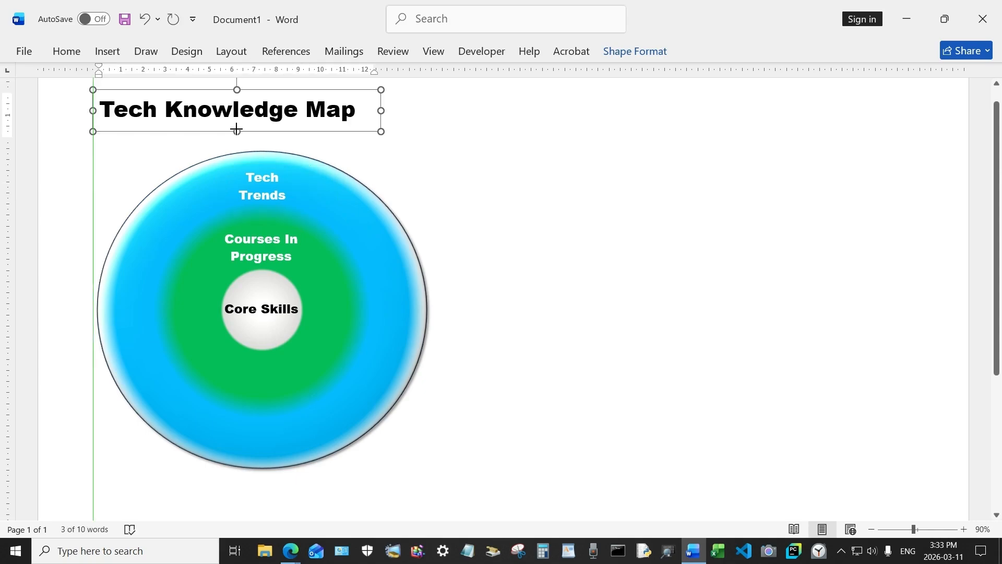
{"action": "left_click_drag", "start_coordinate": [236, 130], "coordinate": [237, 128]}
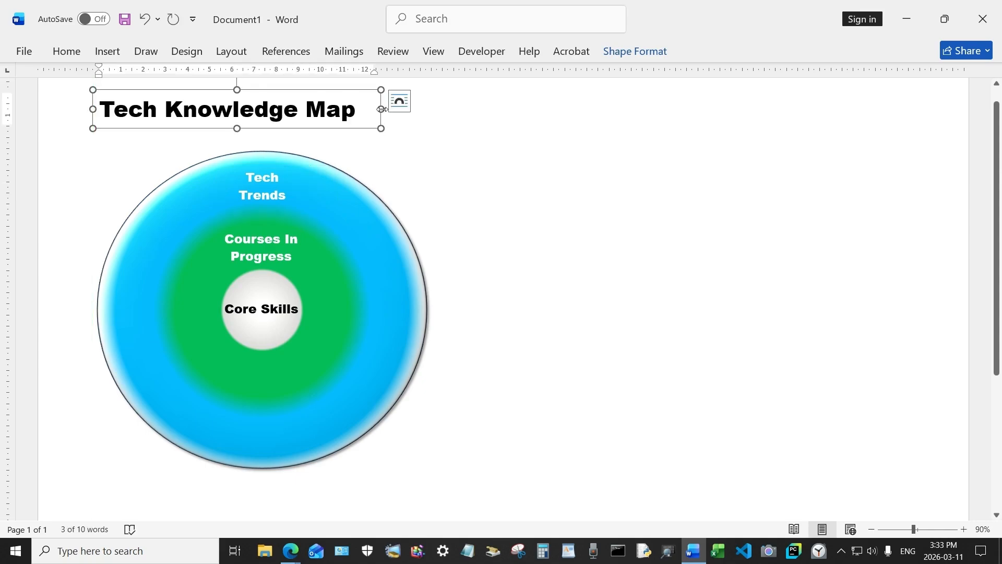
{"action": "mouse_move", "coordinate": [381, 109]}
{"action": "left_mouse_down"}
{"action": "mouse_move", "coordinate": [364, 109]}
{"action": "mouse_move", "coordinate": [391, 100]}
{"action": "left_mouse_up"}
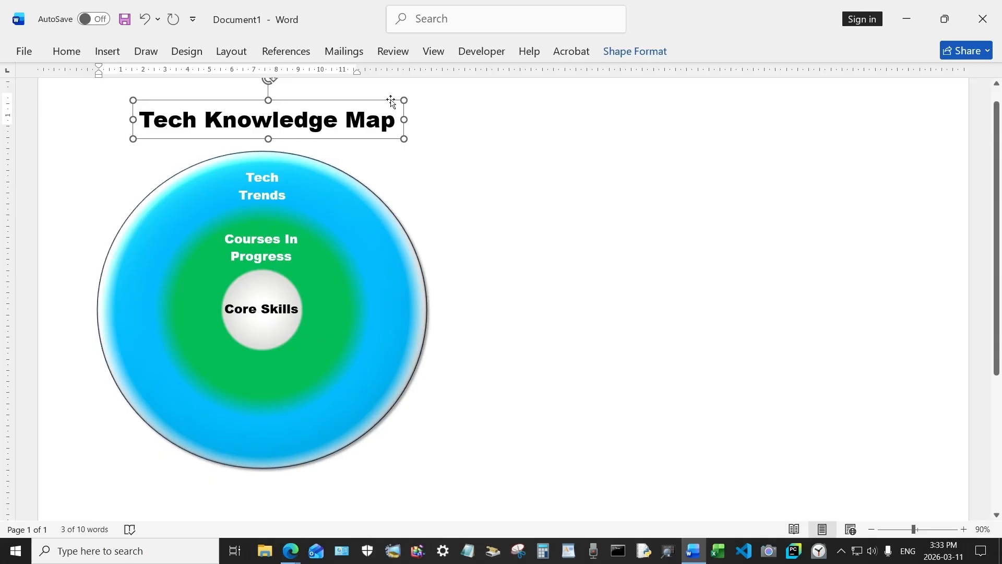
{"action": "left_click", "coordinate": [673, 256]}
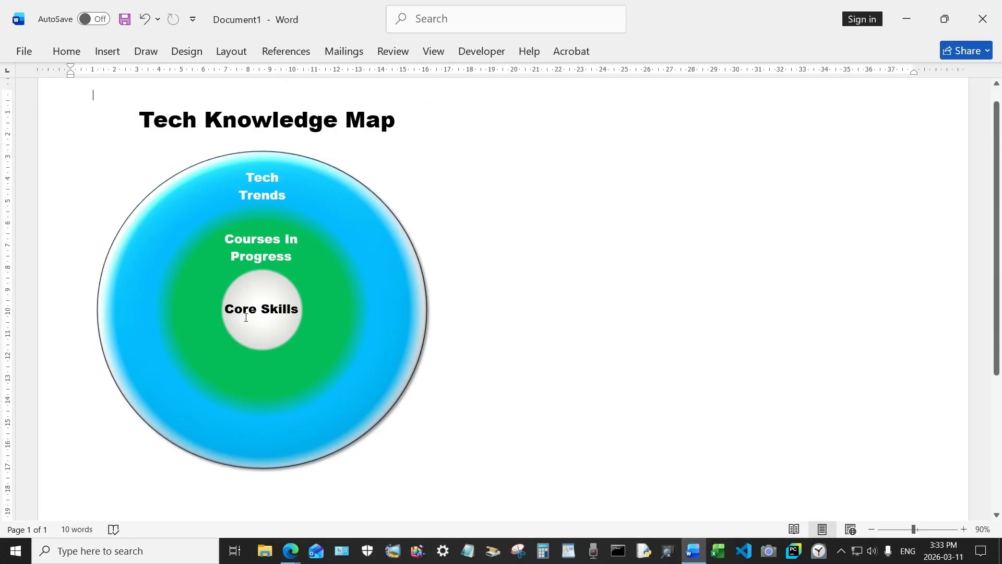